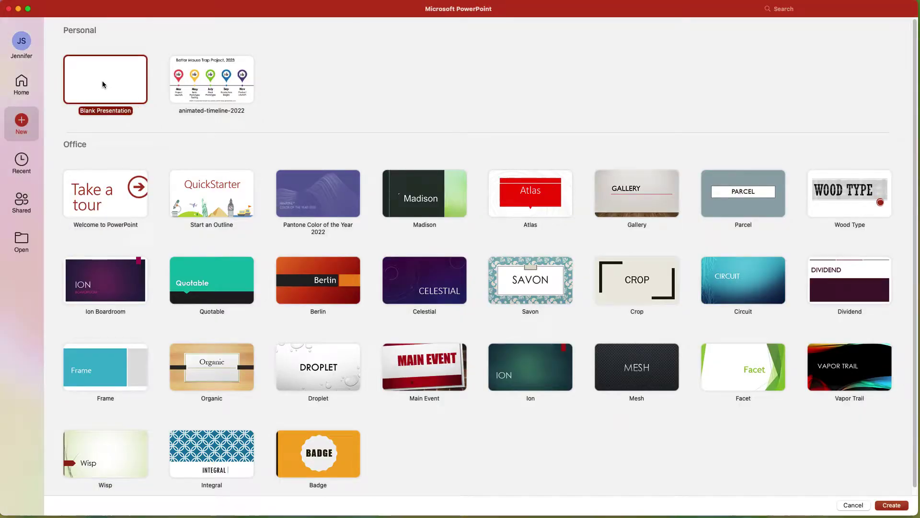
Step: Enter Slide Master view and select the top parent master thumbnail
{"action": "left_click", "coordinate": [297, 21]}
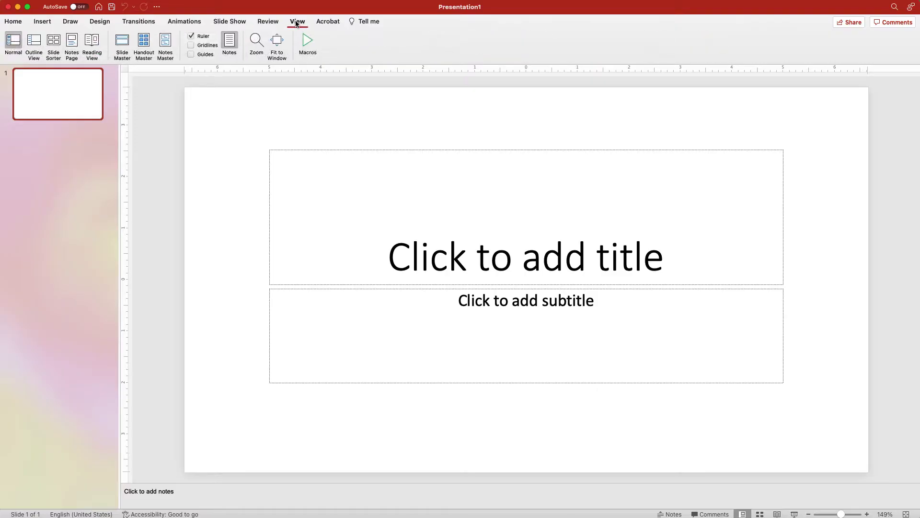
{"action": "left_click", "coordinate": [123, 45]}
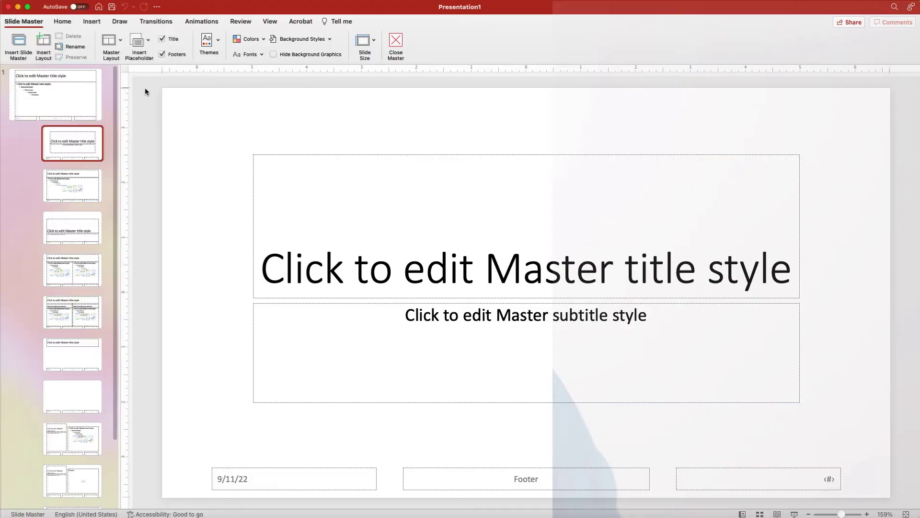
{"action": "left_click", "coordinate": [83, 90]}
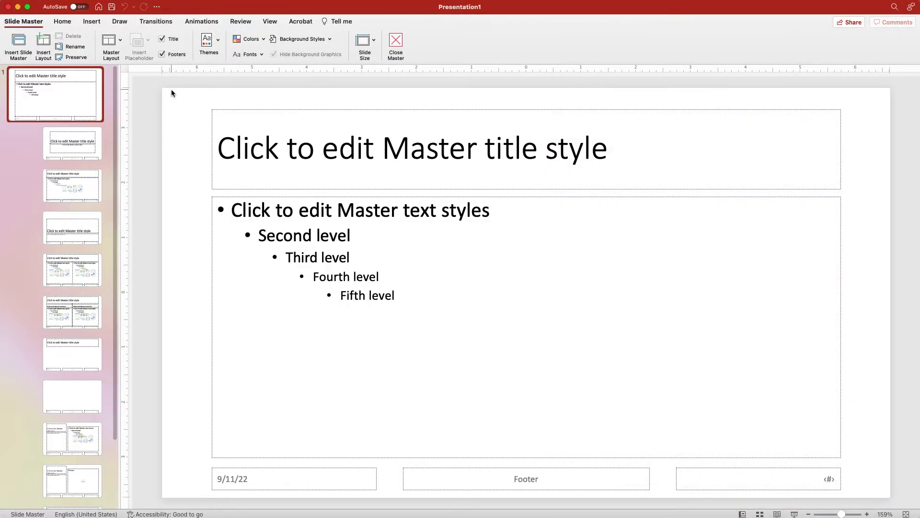
Step: Apply Gill Sans MT to all master placeholders and bold the master title
{"action": "left_click_drag", "start_coordinate": [172, 93], "coordinate": [869, 508]}
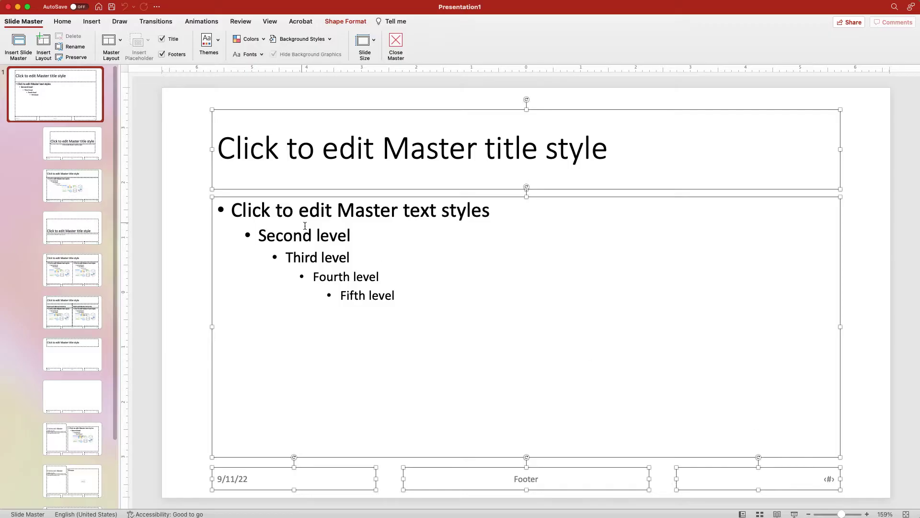
{"action": "left_click", "coordinate": [64, 22]}
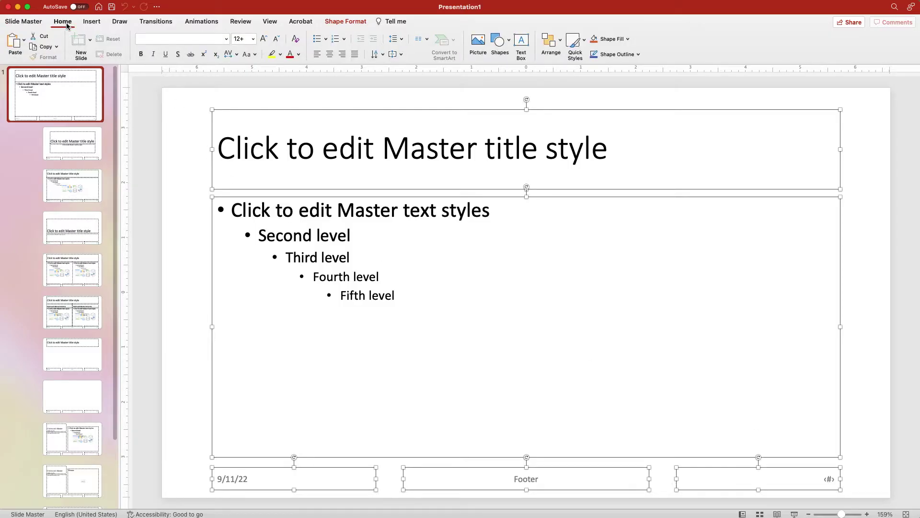
{"action": "left_click", "coordinate": [227, 40]}
{"action": "mouse_move", "coordinate": [171, 122]}
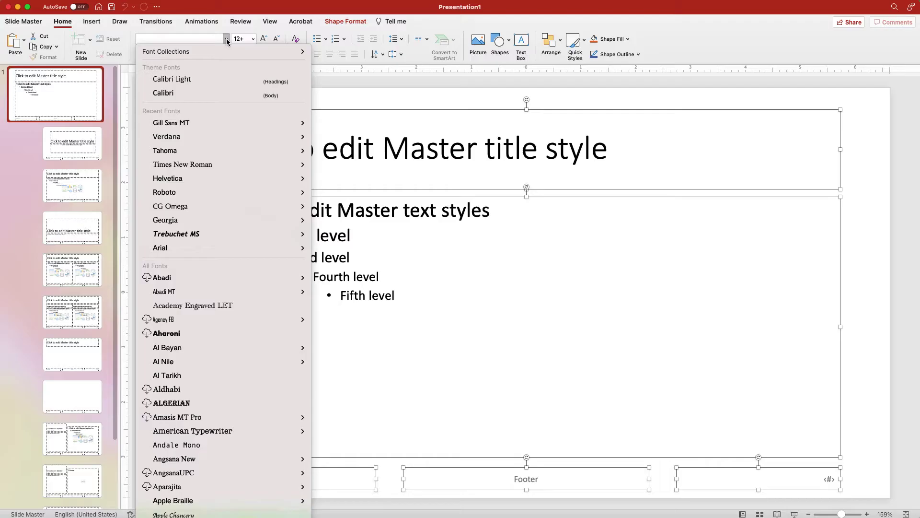
{"action": "left_click", "coordinate": [173, 124]}
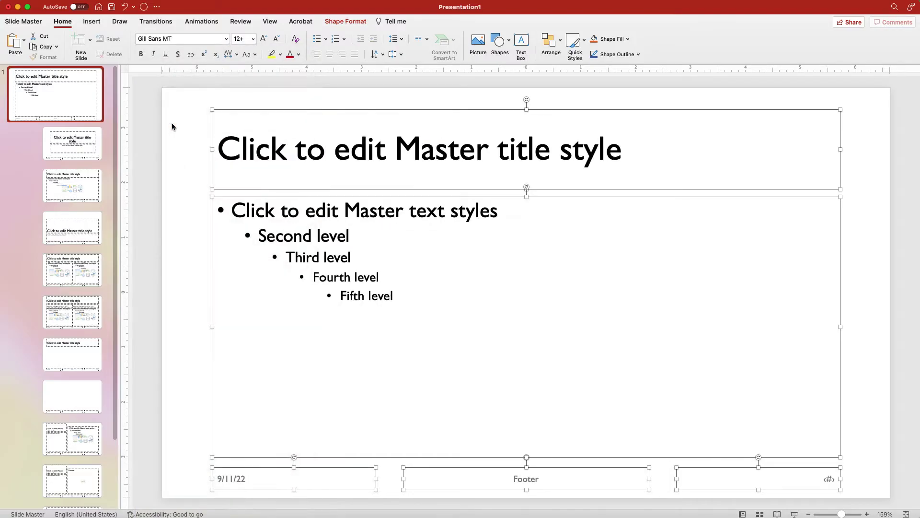
{"action": "left_click", "coordinate": [199, 125]}
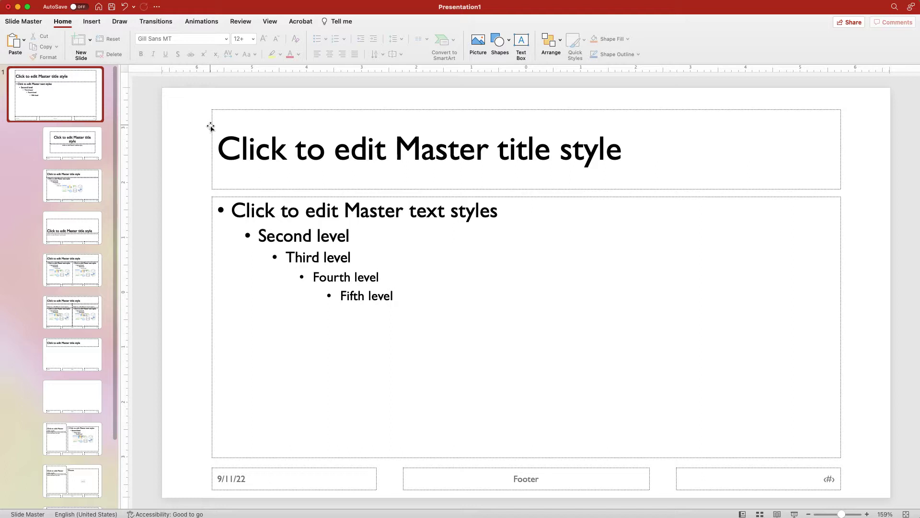
{"action": "left_click", "coordinate": [142, 55]}
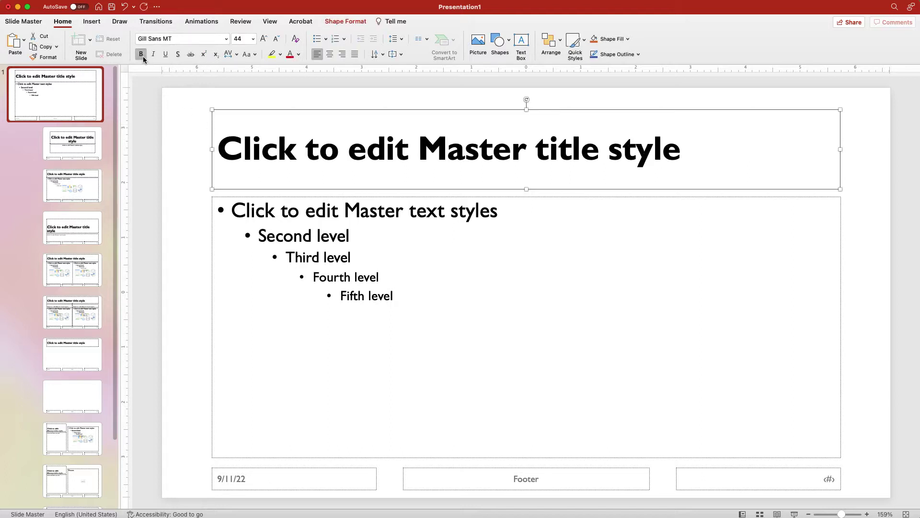
Step: Enlarge the first, second (to 36), and lower body text levels
{"action": "left_click", "coordinate": [232, 210]}
{"action": "triple_click", "coordinate": [232, 211]}
{"action": "key", "text": "cmd+shift+period"}
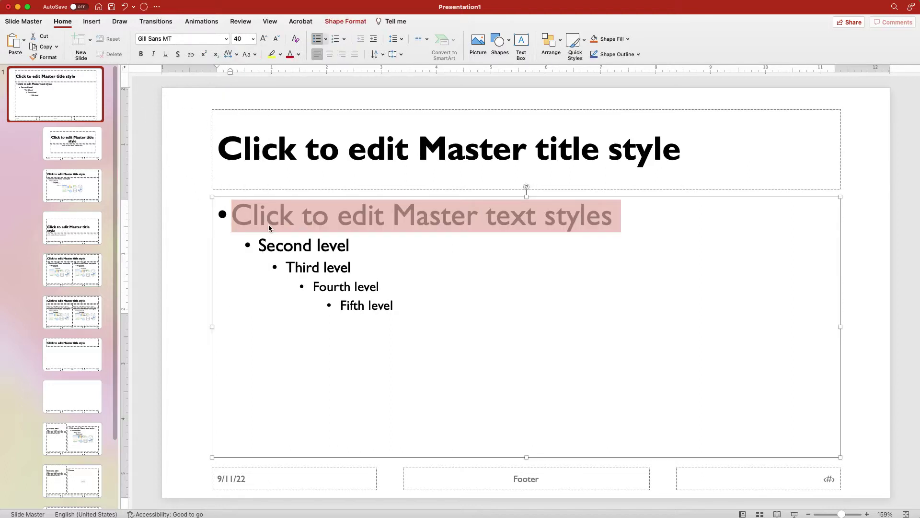
{"action": "triple_click", "coordinate": [288, 237]}
{"action": "key", "text": "cmd+shift+period"}
{"action": "triple_click", "coordinate": [296, 277]}
{"action": "key", "text": "cmd+shift+period"}
{"action": "left_click_drag", "start_coordinate": [317, 296], "coordinate": [374, 317]}
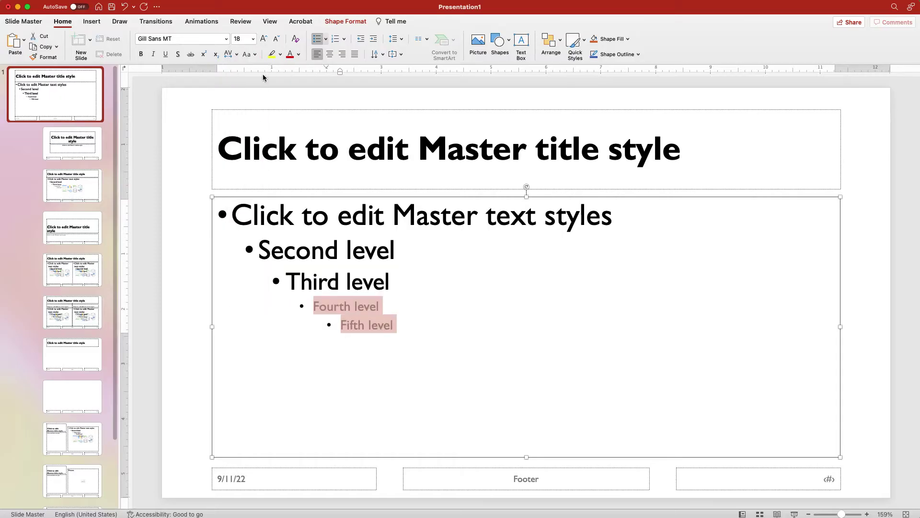
{"action": "key", "text": "cmd+shift+period"}
Step: Review the Title Slide and Title and Content layouts, then return to the parent master
{"action": "left_click", "coordinate": [147, 89]}
{"action": "left_click", "coordinate": [74, 145]}
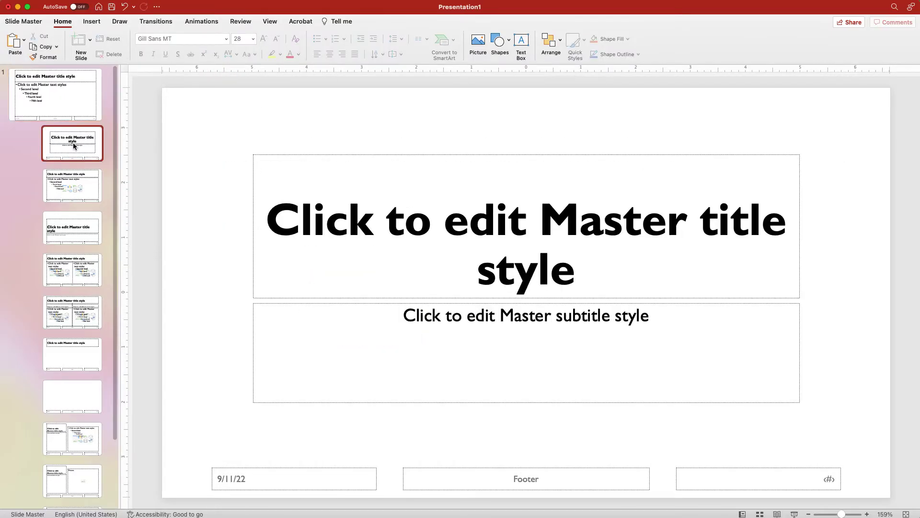
{"action": "left_click", "coordinate": [73, 196]}
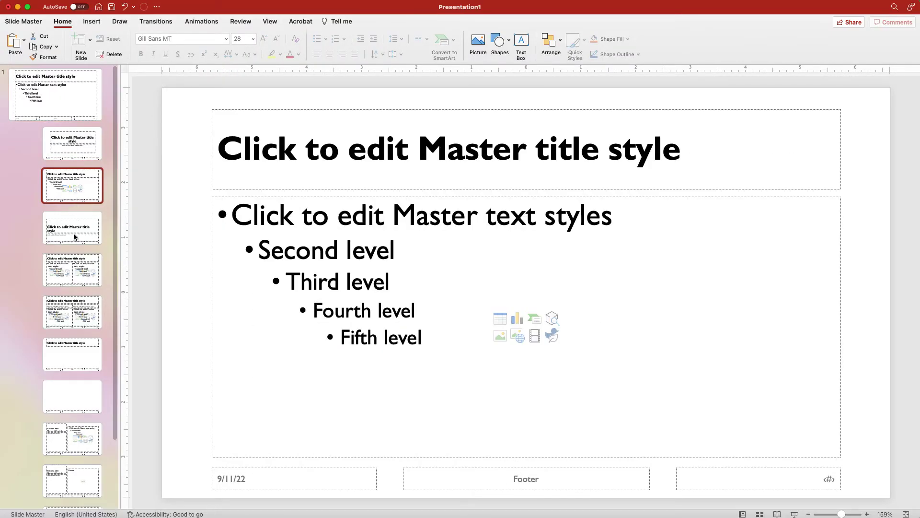
{"action": "left_click", "coordinate": [78, 94]}
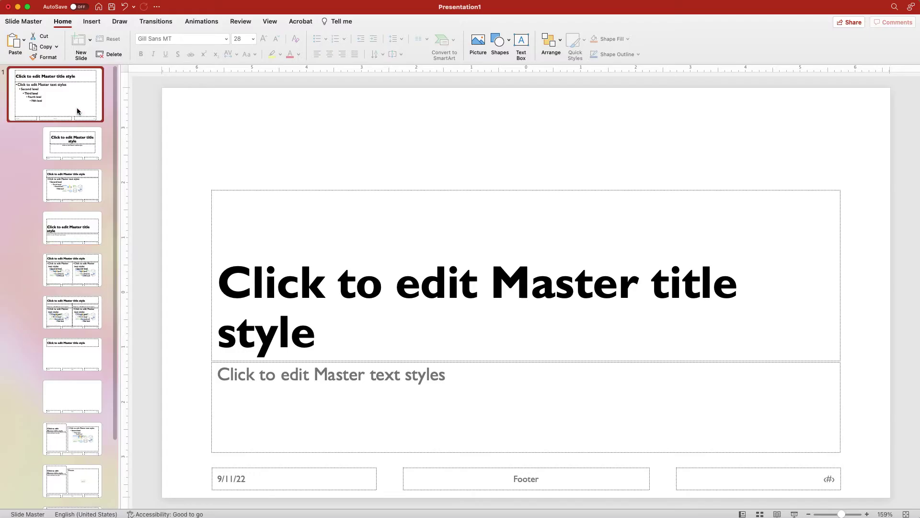
Step: Select the master title placeholder and view its Shape Fill colours
{"action": "left_click", "coordinate": [526, 115]}
{"action": "left_click", "coordinate": [283, 40]}
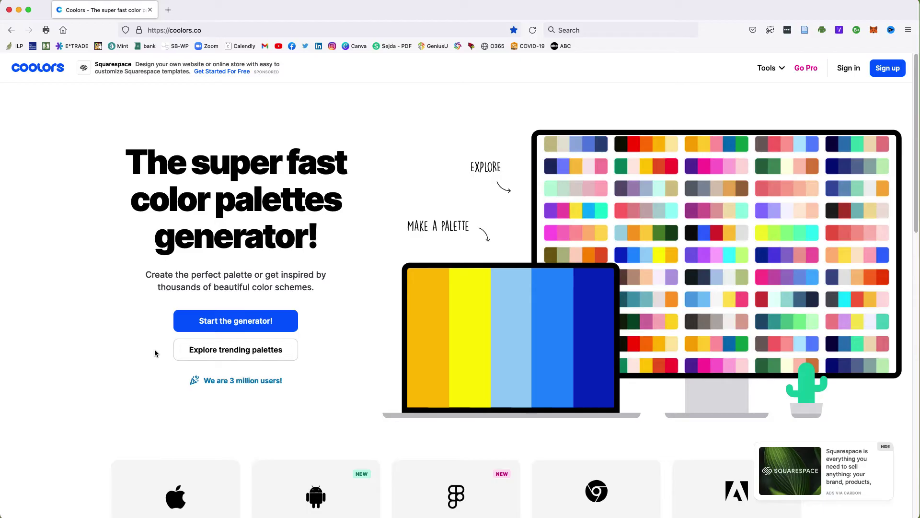
Step: From Coolors trending palettes, export the chosen palette as personal-template-color-palette.png
{"action": "left_click", "coordinate": [229, 353]}
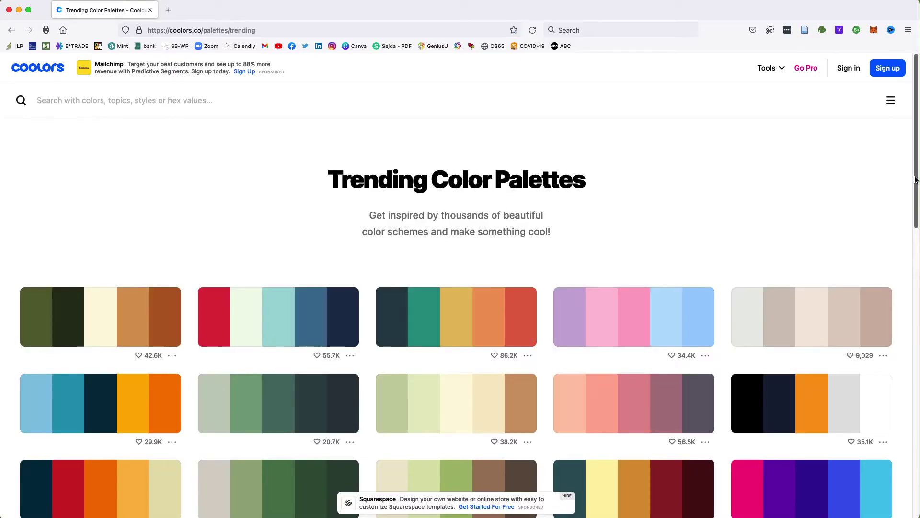
{"action": "scroll", "coordinate": [460, 323], "scroll_direction": "down", "scroll_amount": 5}
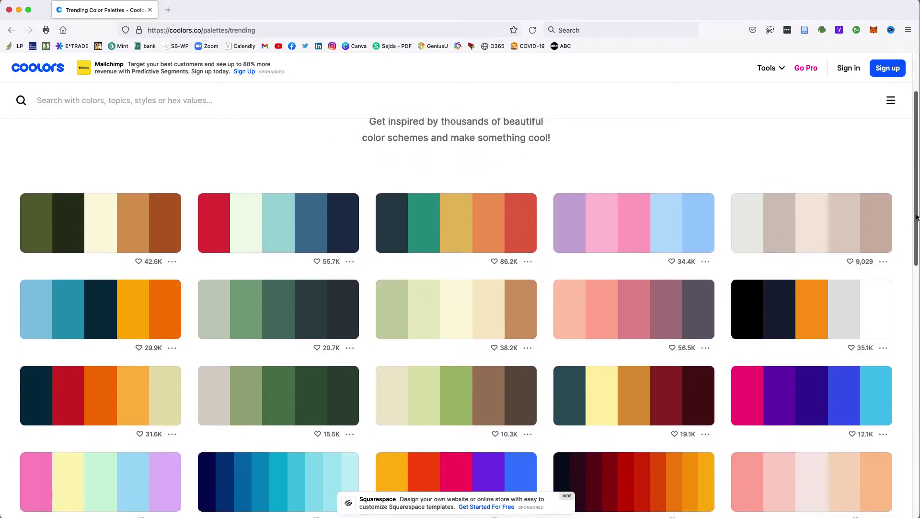
{"action": "left_click_drag", "start_coordinate": [916, 230], "coordinate": [917, 402]}
{"action": "left_click", "coordinate": [875, 343]}
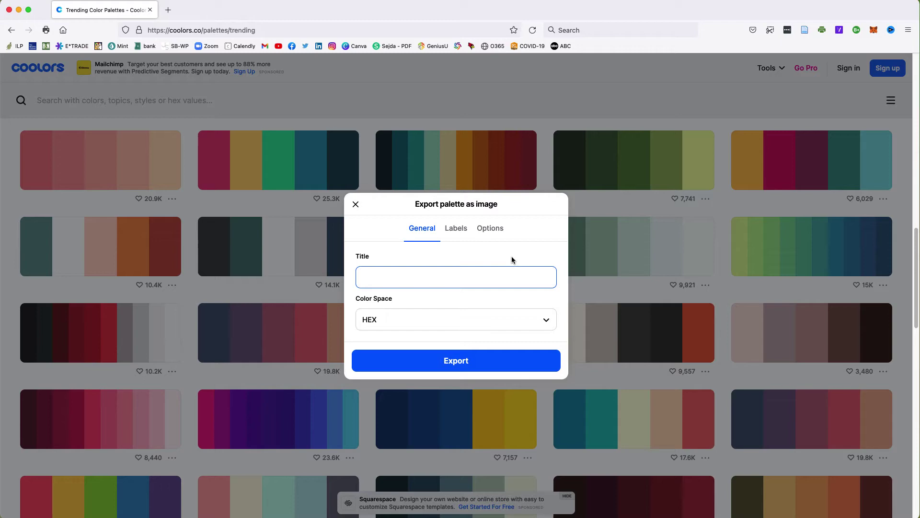
{"action": "left_click", "coordinate": [512, 361]}
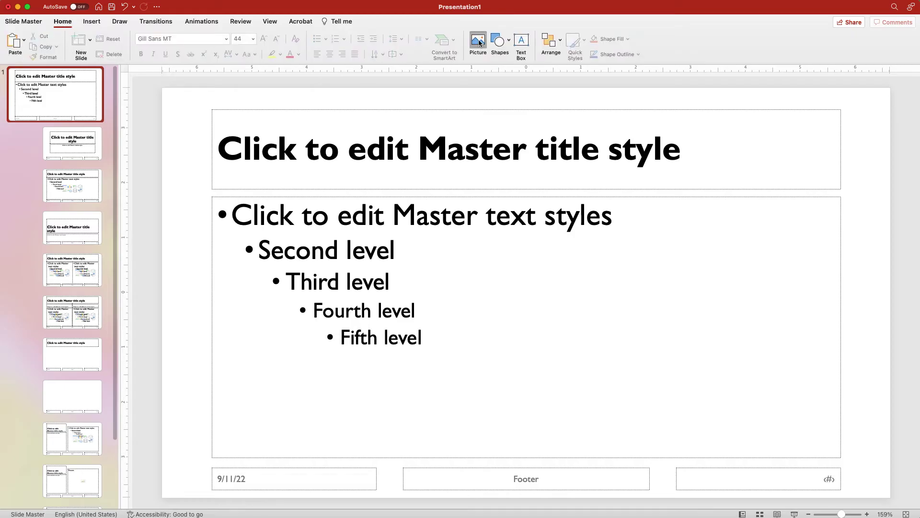
Step: Insert personal-template-color-palette.png on the master, shrink it and move it right
{"action": "left_click", "coordinate": [478, 41]}
{"action": "left_click", "coordinate": [321, 74]}
{"action": "left_click", "coordinate": [480, 219]}
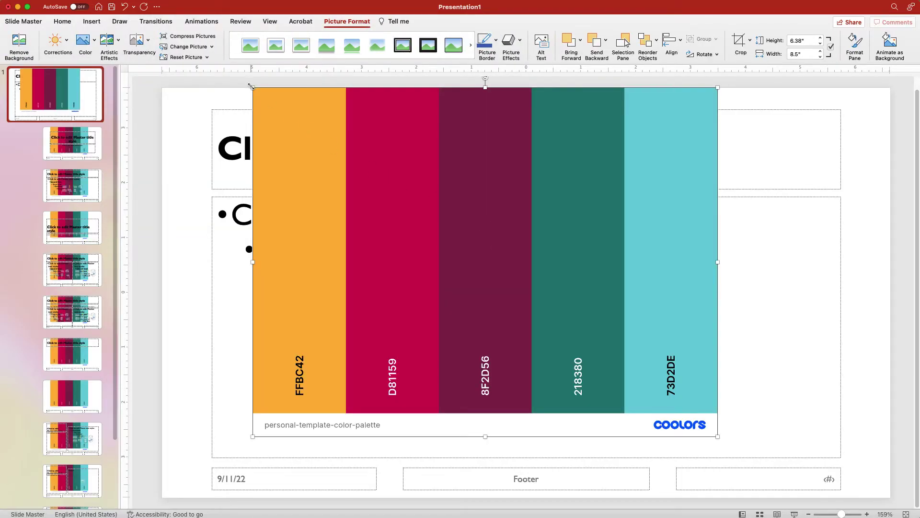
{"action": "left_click_drag", "start_coordinate": [250, 86], "coordinate": [477, 255]}
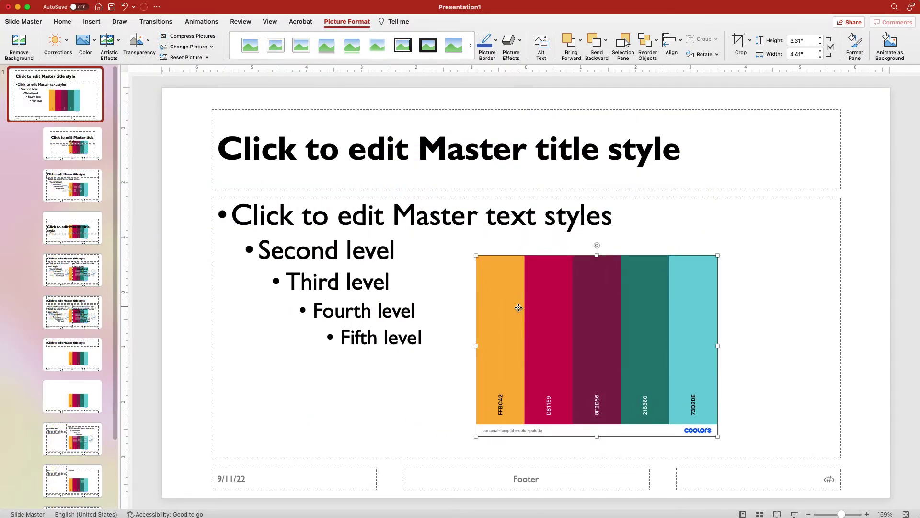
{"action": "left_click_drag", "start_coordinate": [518, 308], "coordinate": [586, 291]}
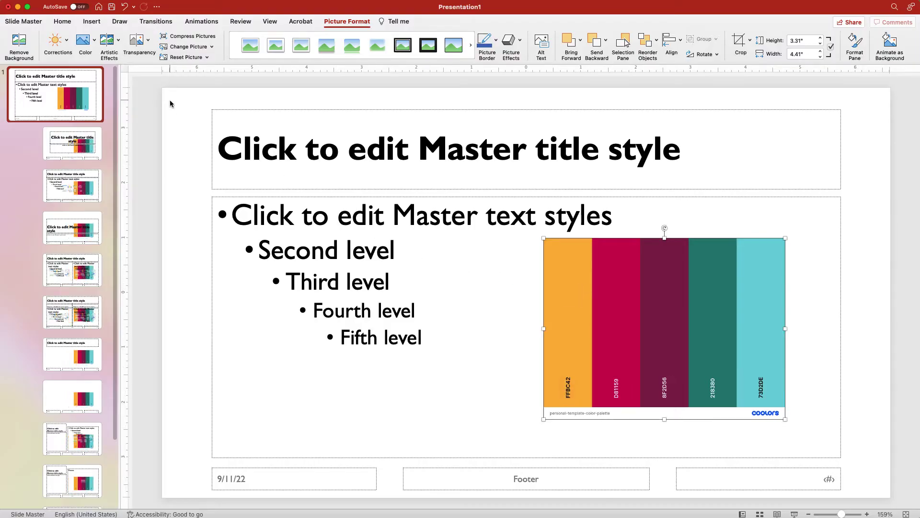
{"action": "left_click", "coordinate": [153, 88]}
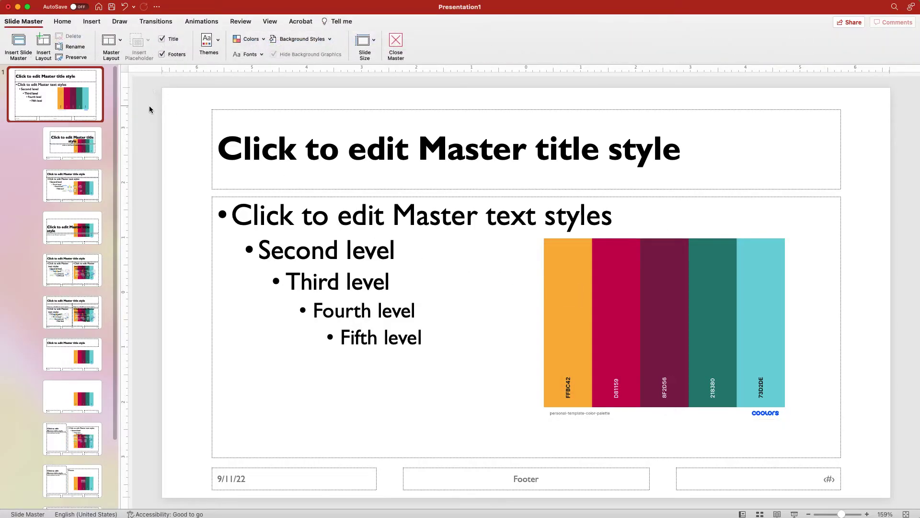
Step: Start a custom theme colour set and set Light 2 to F2F2F2
{"action": "left_click", "coordinate": [253, 39]}
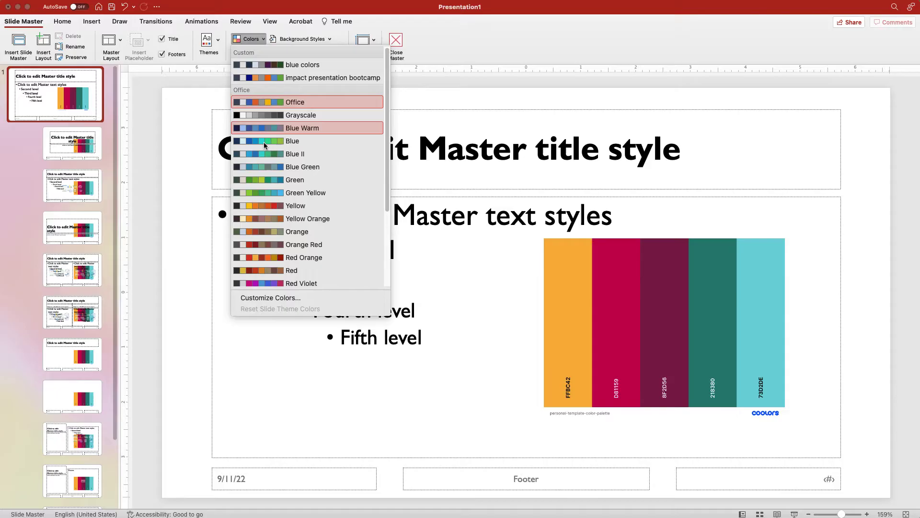
{"action": "left_click", "coordinate": [276, 298]}
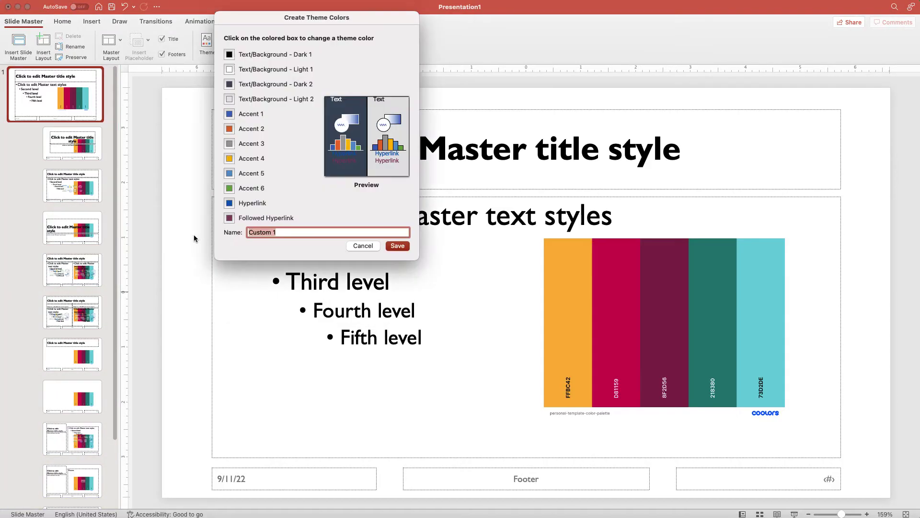
{"action": "left_click_drag", "start_coordinate": [360, 15], "coordinate": [271, 49]}
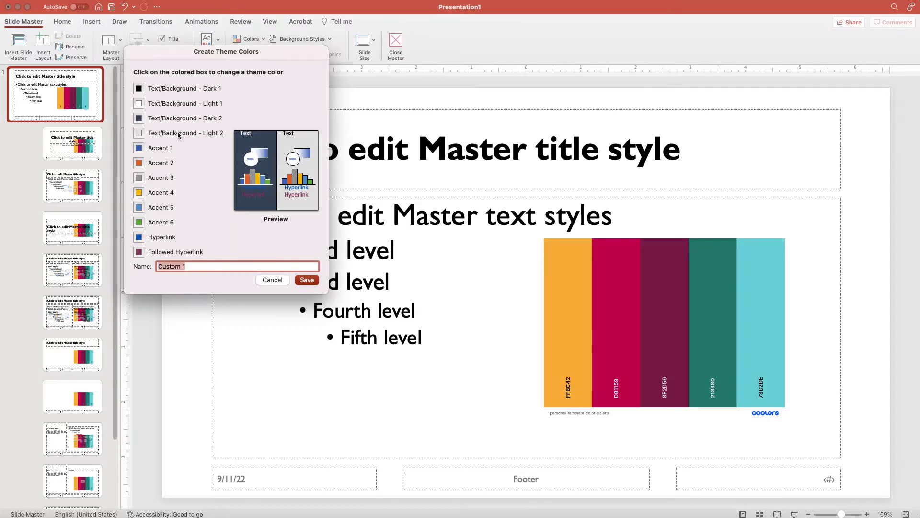
{"action": "left_click", "coordinate": [139, 134]}
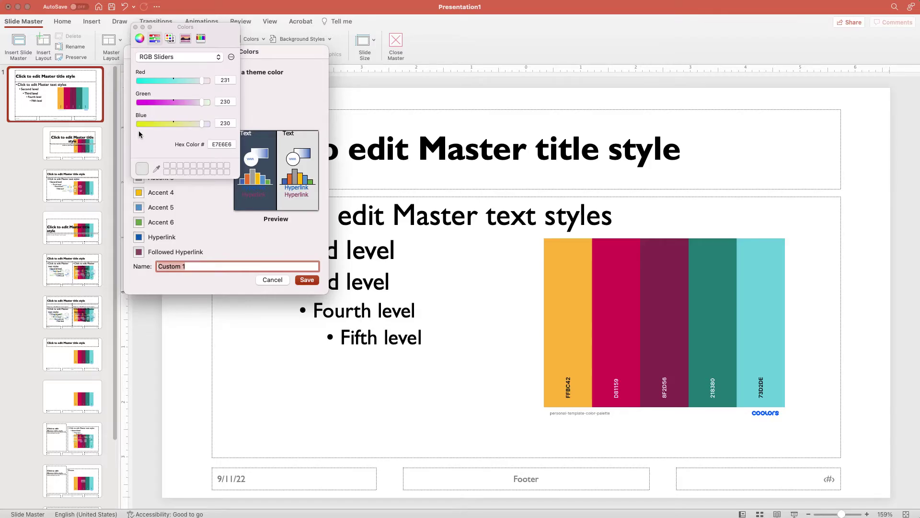
{"action": "left_click", "coordinate": [215, 144]}
{"action": "type", "text": "f2f2f2"}
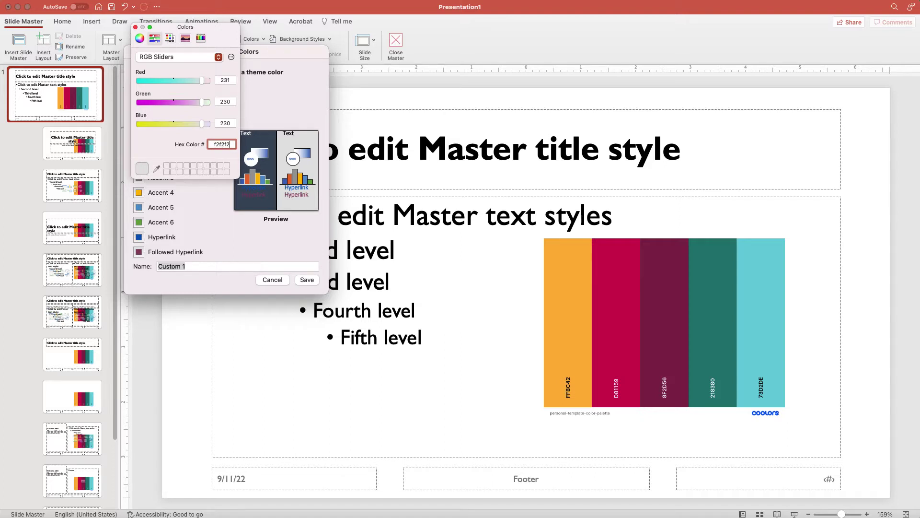
{"action": "key", "text": "Return"}
{"action": "left_click", "coordinate": [136, 29]}
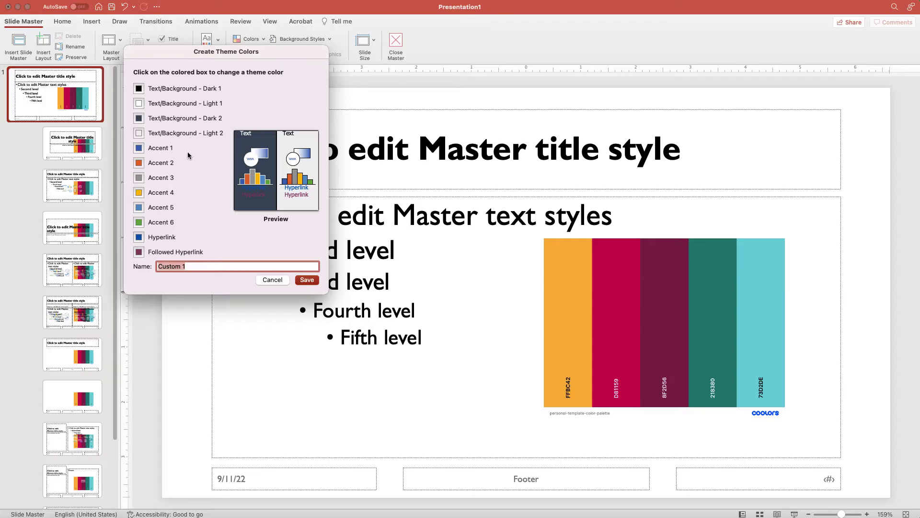
Step: Sample accents teal 218380 and light cyan 73D2DE from the palette, then save the set
{"action": "left_click", "coordinate": [138, 148]}
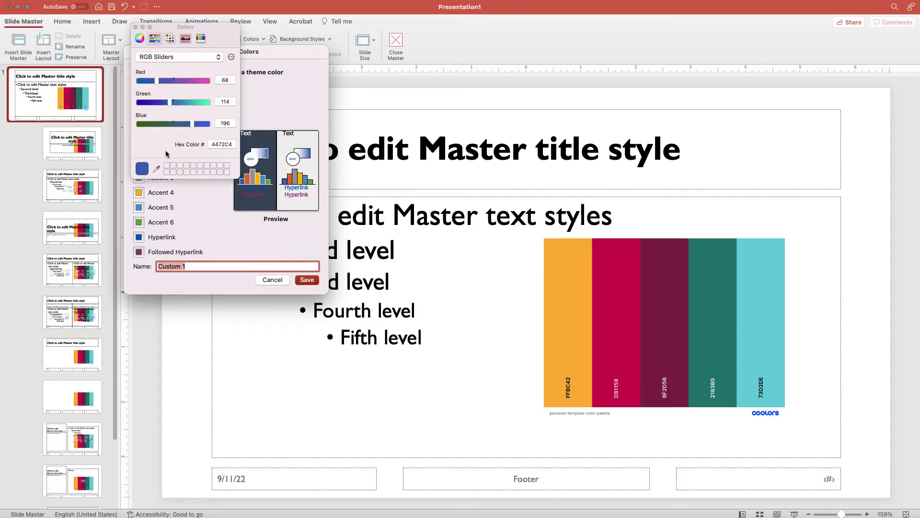
{"action": "left_click", "coordinate": [157, 168]}
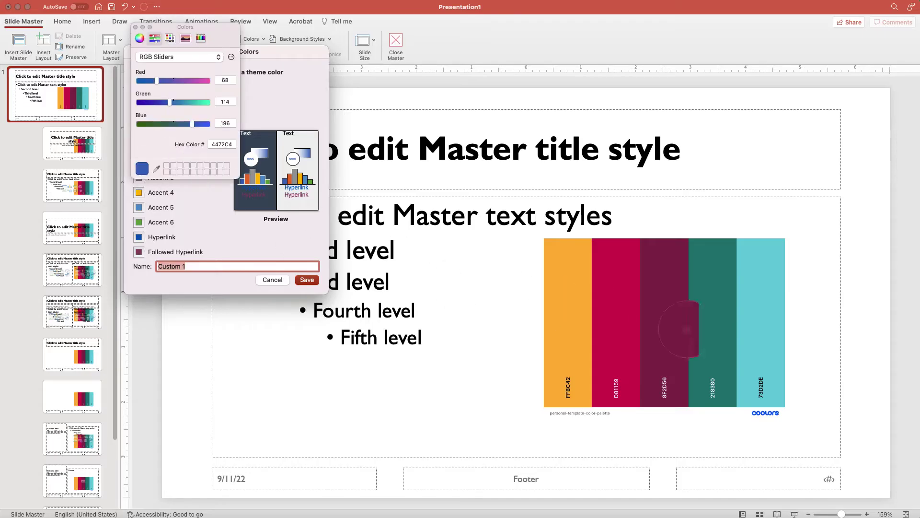
{"action": "left_click", "coordinate": [706, 322]}
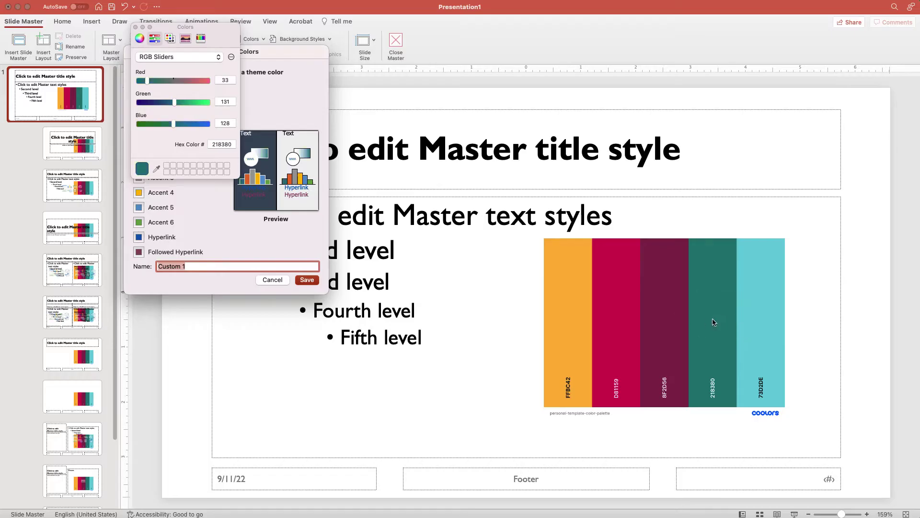
{"action": "left_click", "coordinate": [136, 28]}
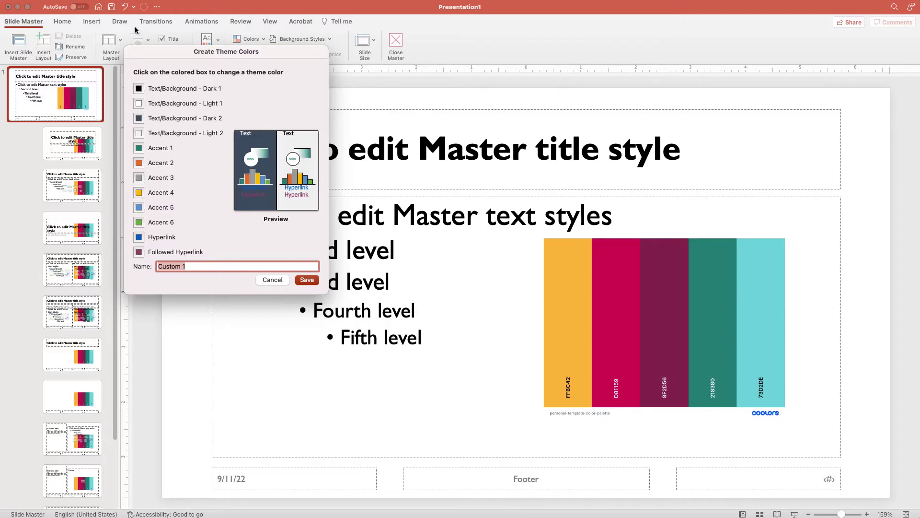
{"action": "left_click", "coordinate": [139, 163]}
{"action": "left_click", "coordinate": [728, 295]}
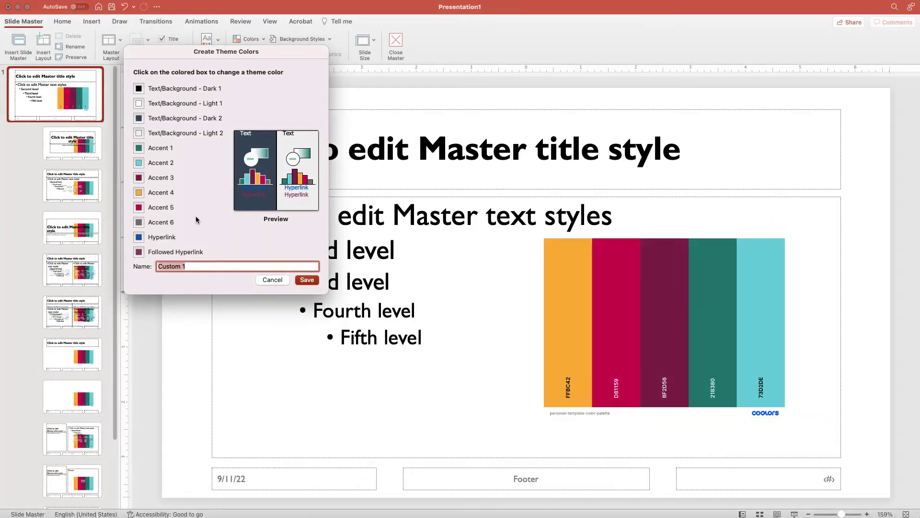
{"action": "type", "text": "personal-template"}
{"action": "left_click", "coordinate": [307, 280]}
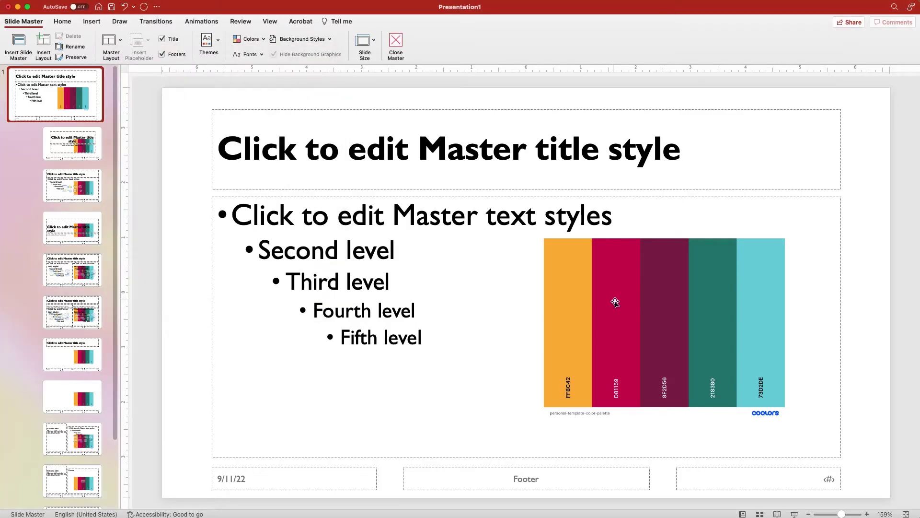
Step: Select and delete the colour-palette picture on the master slide
{"action": "left_click", "coordinate": [590, 296]}
{"action": "key", "text": "Delete"}
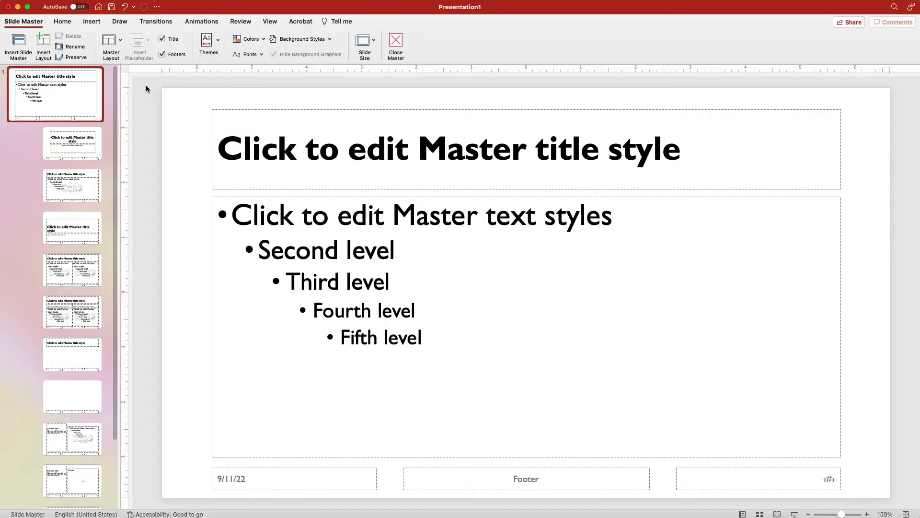
Step: Open Format Background for the master and review the background fill colours
{"action": "right_click", "coordinate": [181, 121]}
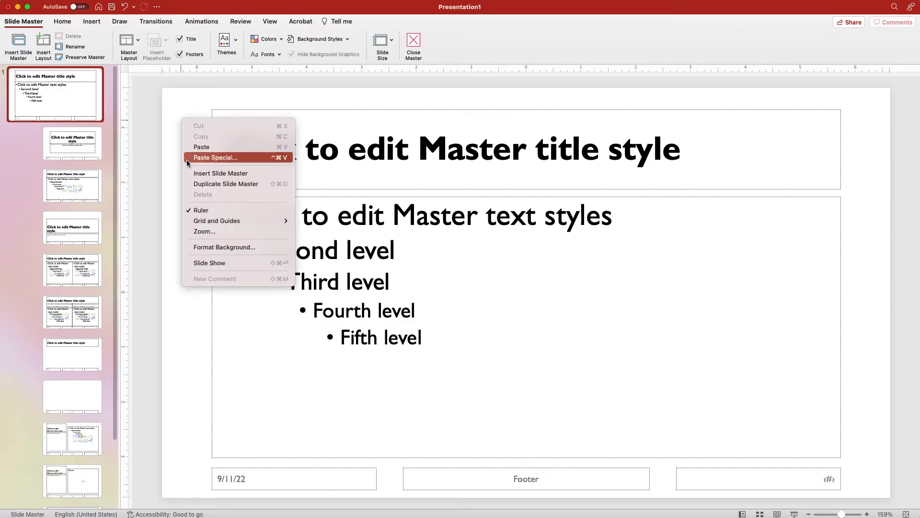
{"action": "left_click", "coordinate": [218, 249]}
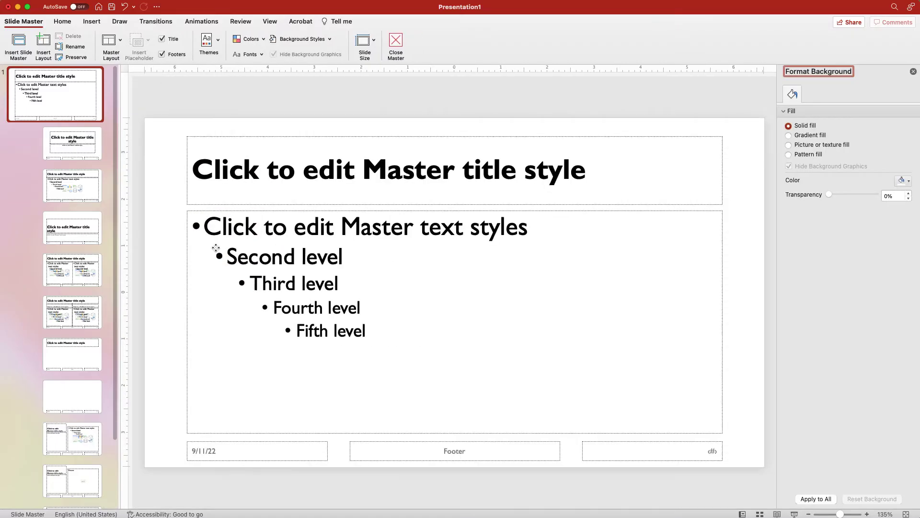
{"action": "left_click", "coordinate": [903, 180]}
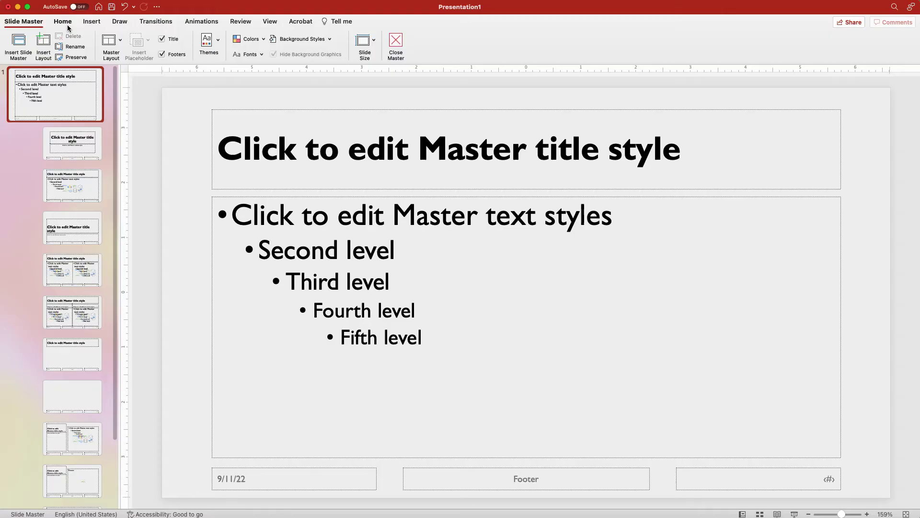
Step: Draw a Rectangle from the Shapes gallery across the master's full top edge
{"action": "left_click", "coordinate": [62, 21]}
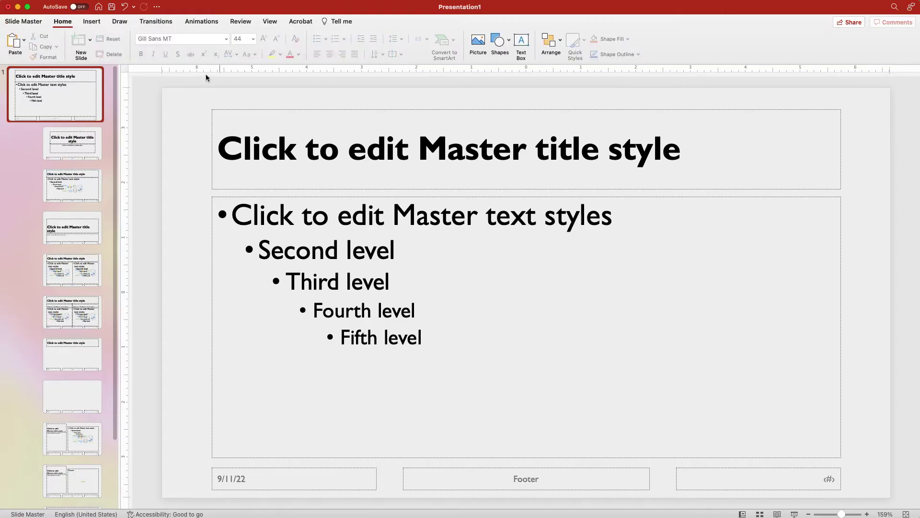
{"action": "left_click", "coordinate": [497, 41]}
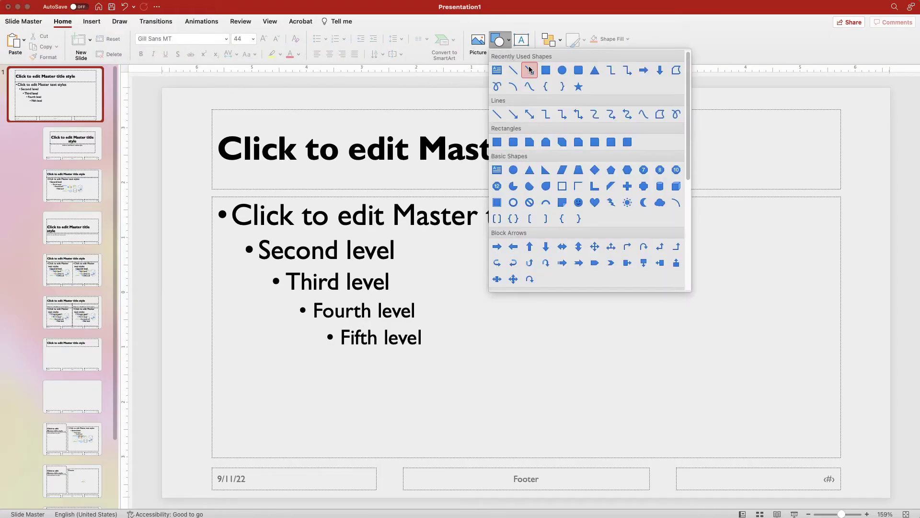
{"action": "left_click", "coordinate": [544, 70]}
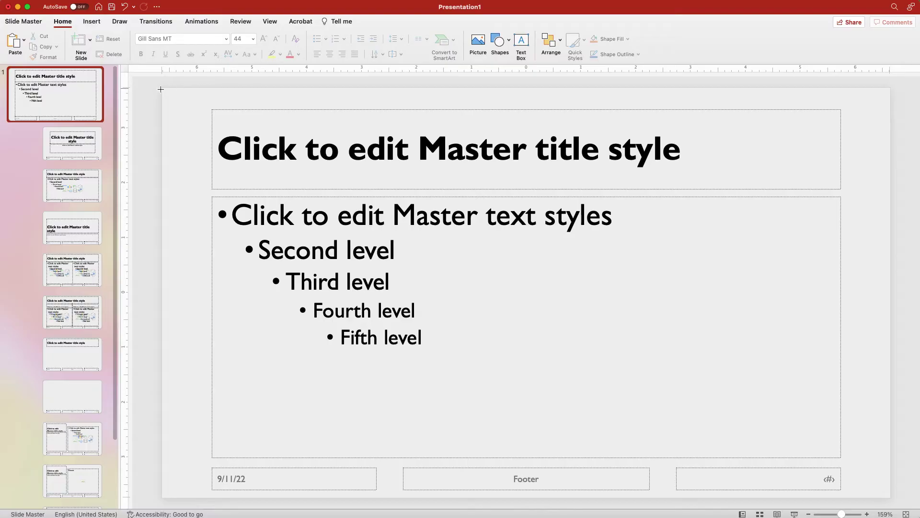
{"action": "left_click_drag", "start_coordinate": [162, 89], "coordinate": [888, 122]}
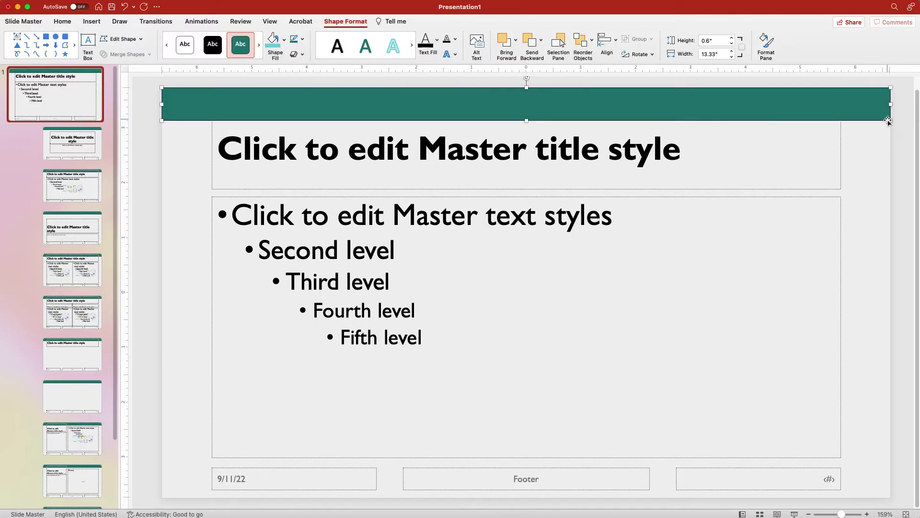
Step: Give the banner a gradient fill, trying then undoing a reversed direction
{"action": "left_click", "coordinate": [766, 45]}
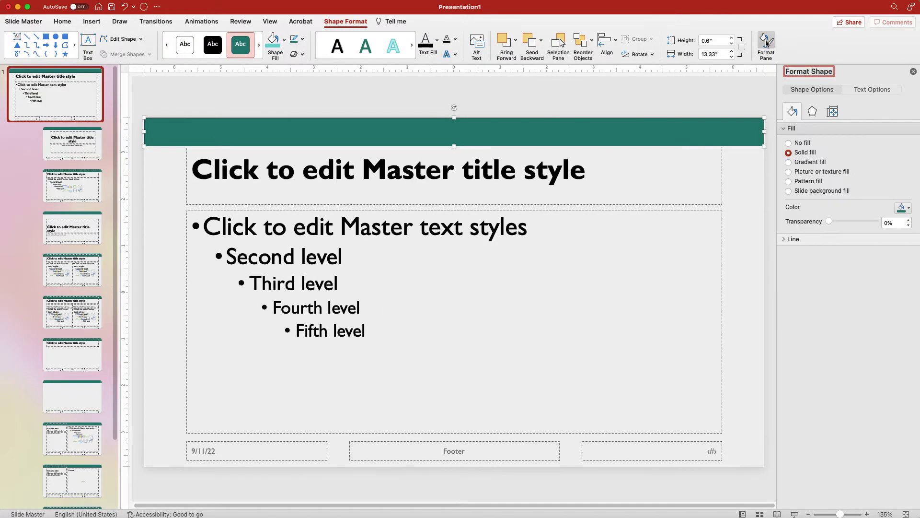
{"action": "left_click", "coordinate": [788, 162]}
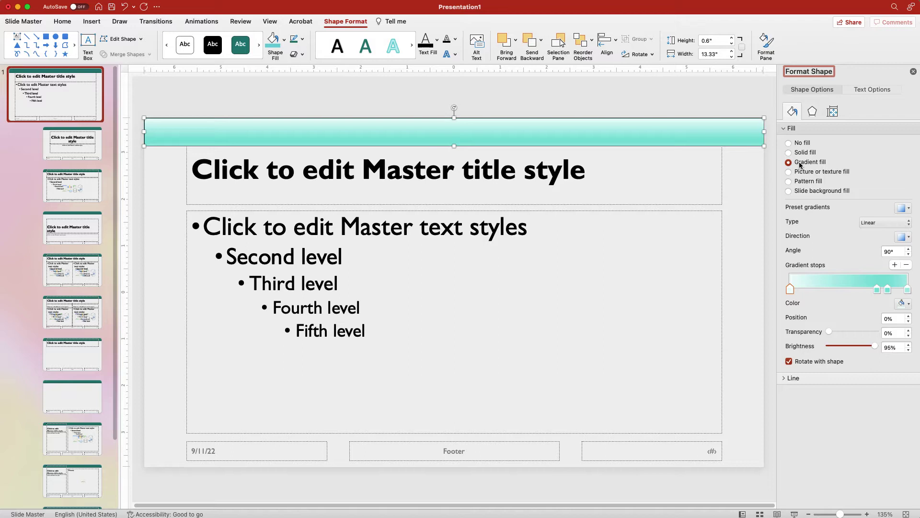
{"action": "left_click", "coordinate": [877, 290]}
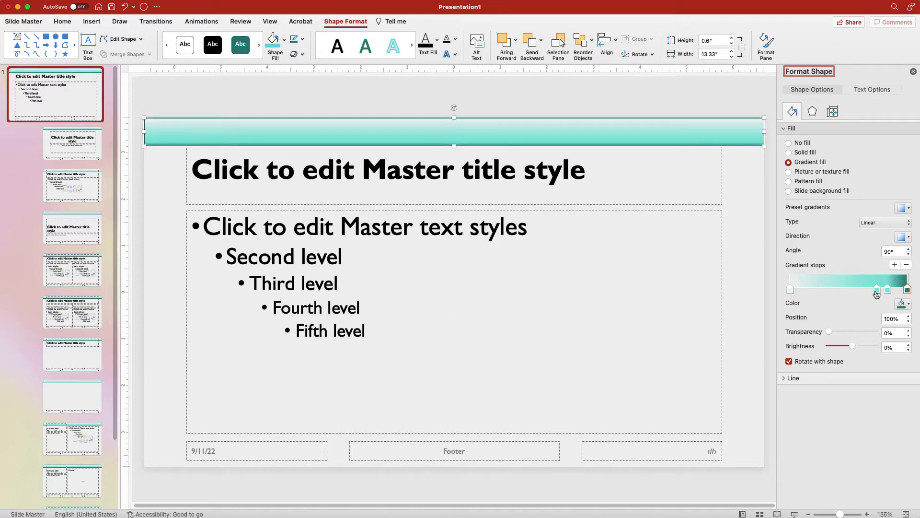
{"action": "left_click", "coordinate": [906, 237]}
{"action": "left_click", "coordinate": [854, 277]}
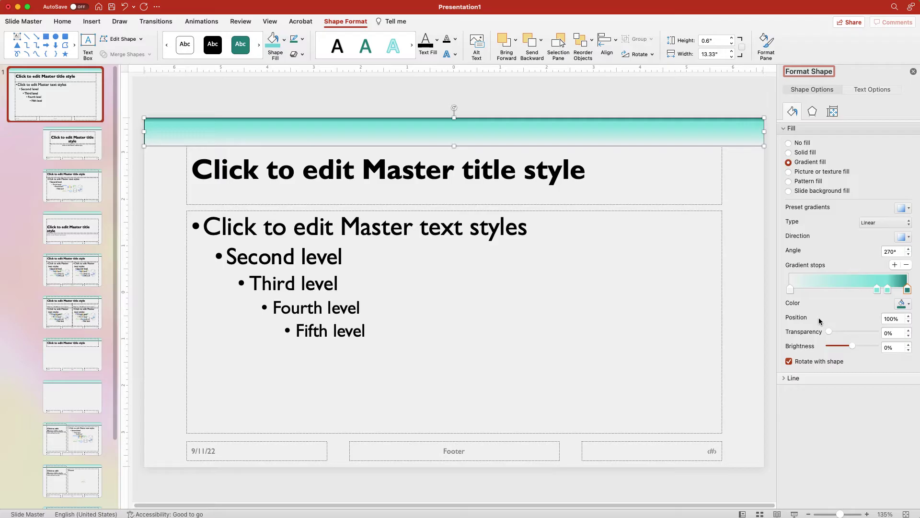
{"action": "key", "text": "super+z"}
{"action": "left_click", "coordinate": [789, 290]}
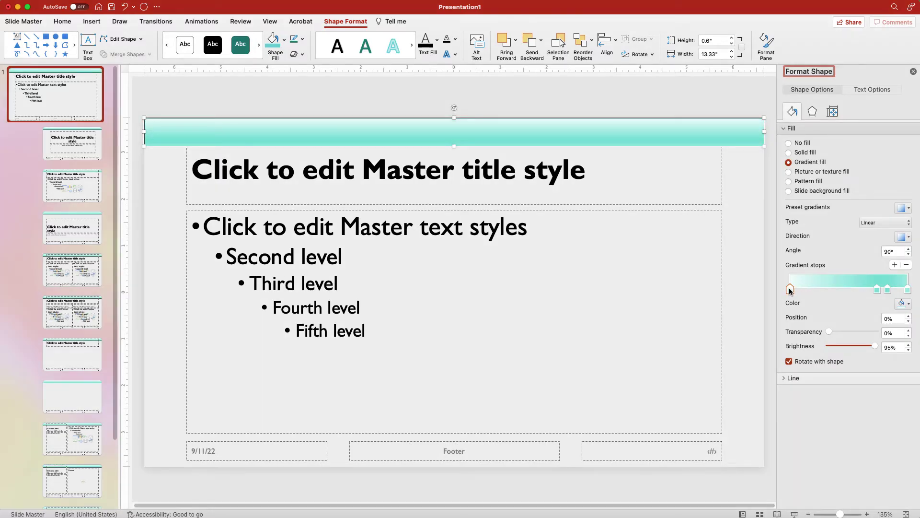
Step: Colour the gradient stops light grey and dark teal, and remove the extra middle stops
{"action": "left_click", "coordinate": [905, 303]}
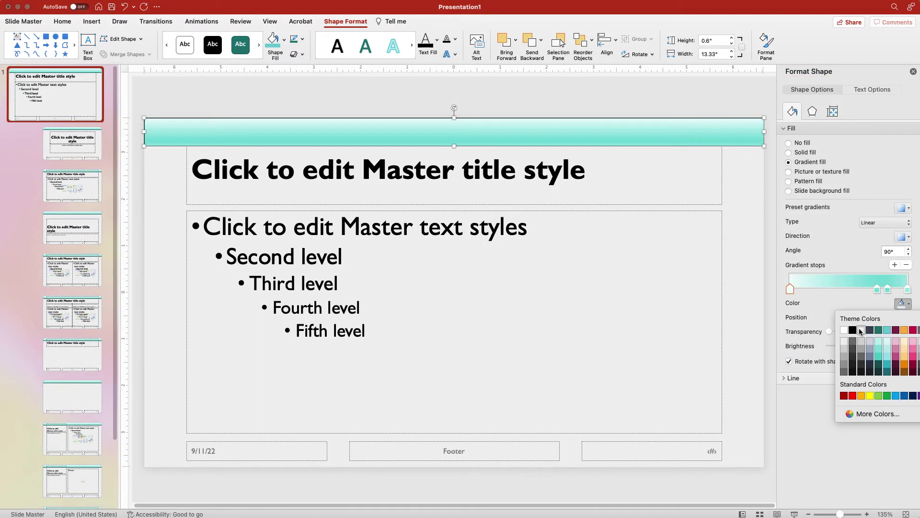
{"action": "left_click", "coordinate": [861, 330]}
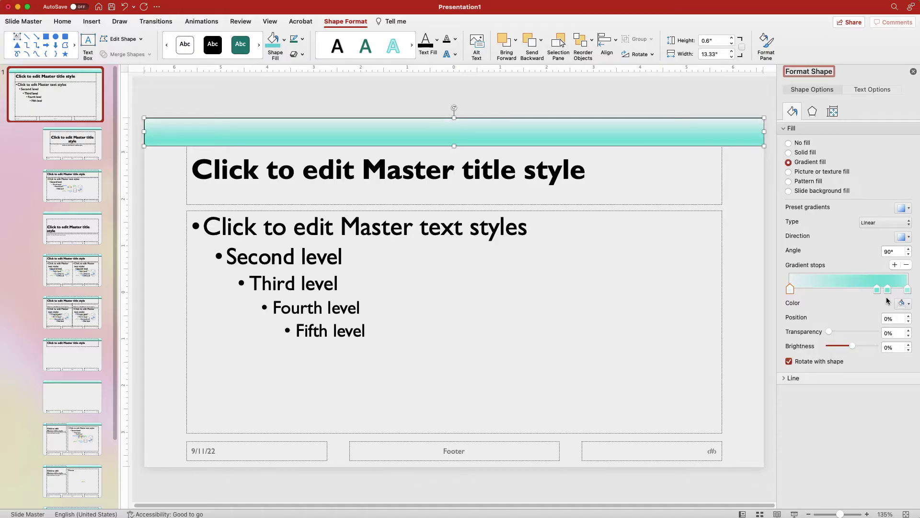
{"action": "left_click", "coordinate": [907, 290]}
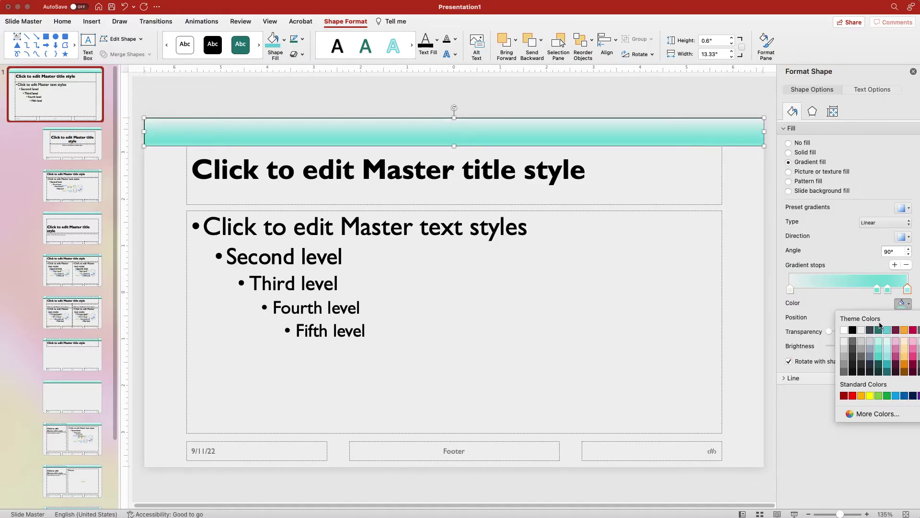
{"action": "left_click", "coordinate": [880, 331]}
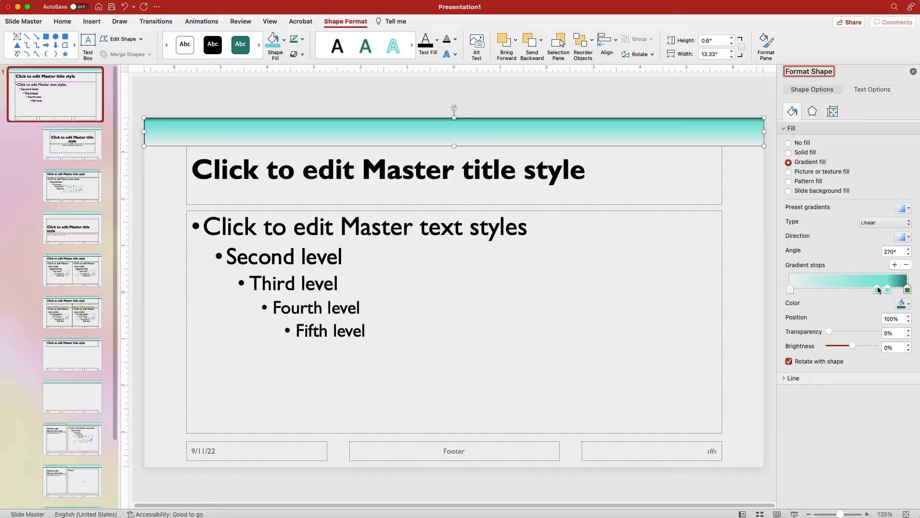
{"action": "left_click_drag", "start_coordinate": [877, 290], "coordinate": [842, 289]}
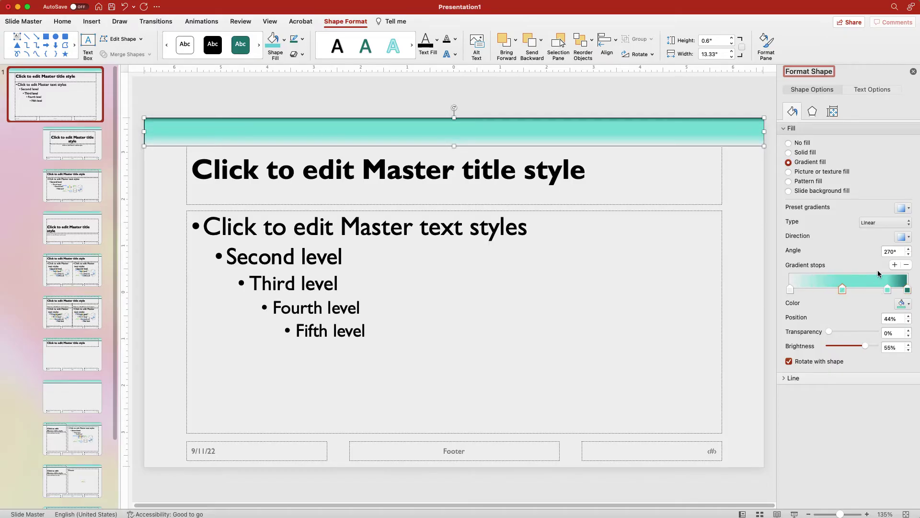
{"action": "left_click", "coordinate": [906, 265]}
{"action": "left_click", "coordinate": [889, 290]}
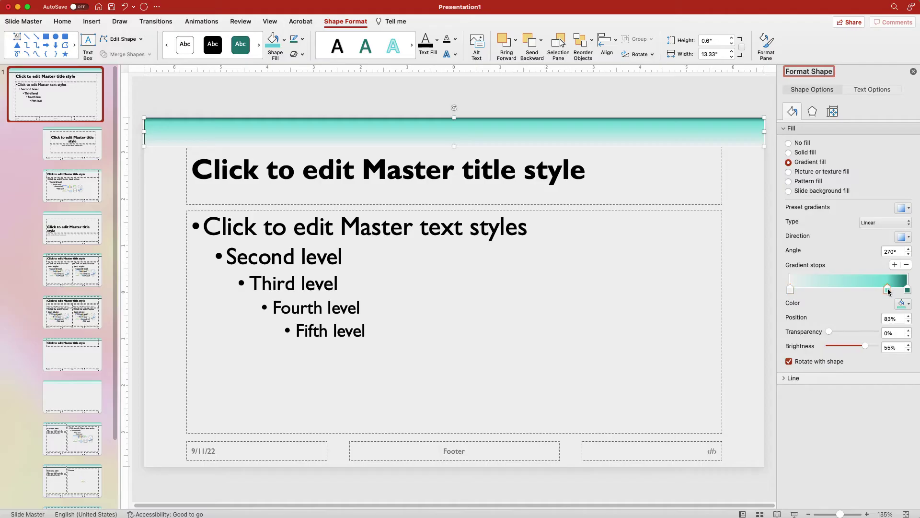
Step: Remove another gradient stop and shift all master placeholders down slightly
{"action": "left_click", "coordinate": [906, 265]}
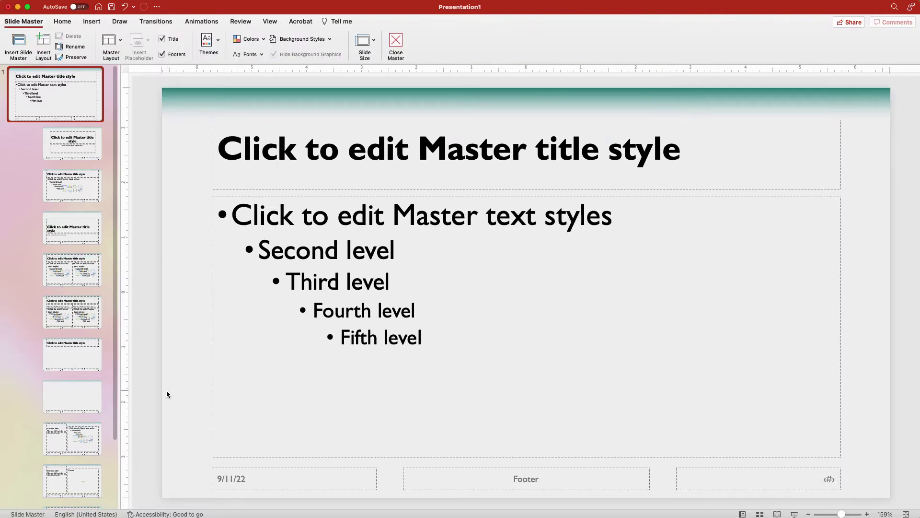
{"action": "left_click_drag", "start_coordinate": [199, 497], "coordinate": [888, 105]}
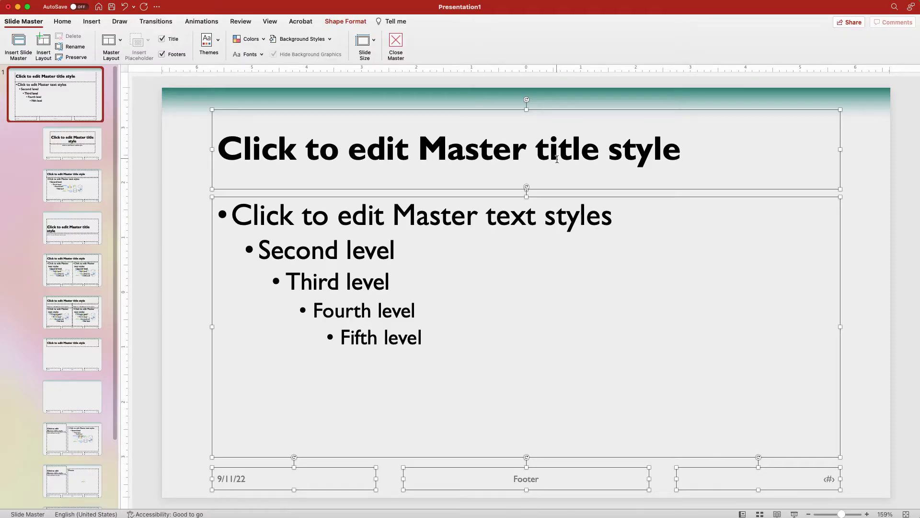
{"action": "left_click_drag", "start_coordinate": [540, 108], "coordinate": [540, 114]}
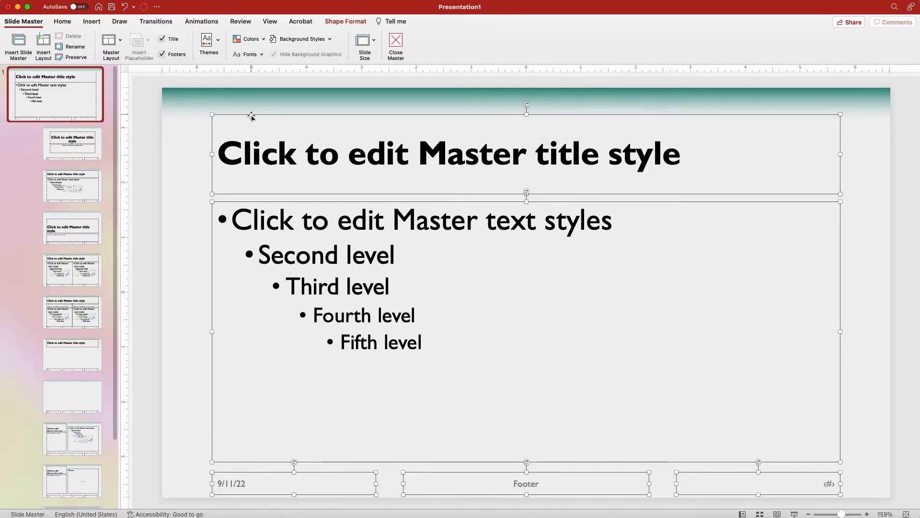
{"action": "left_click", "coordinate": [146, 125]}
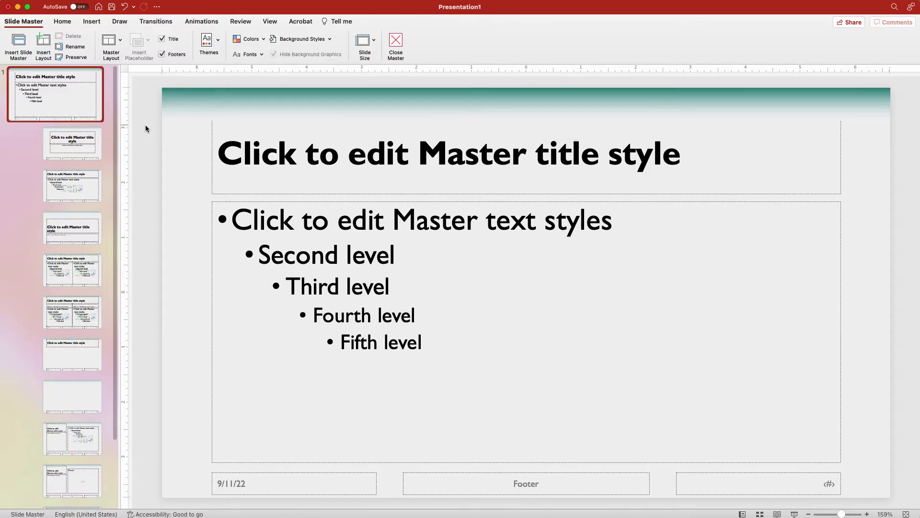
Step: Shrink the master title from its top, extend the content area upward, and view the Title Slide layout
{"action": "left_click", "coordinate": [211, 141]}
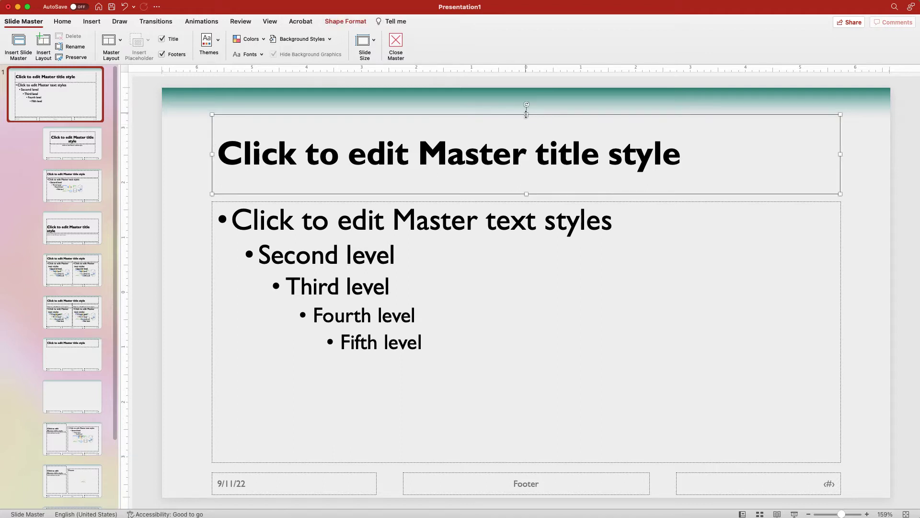
{"action": "mouse_move", "coordinate": [527, 113]}
{"action": "left_mouse_down"}
{"action": "mouse_move", "coordinate": [524, 139]}
{"action": "mouse_move", "coordinate": [511, 127]}
{"action": "left_mouse_up"}
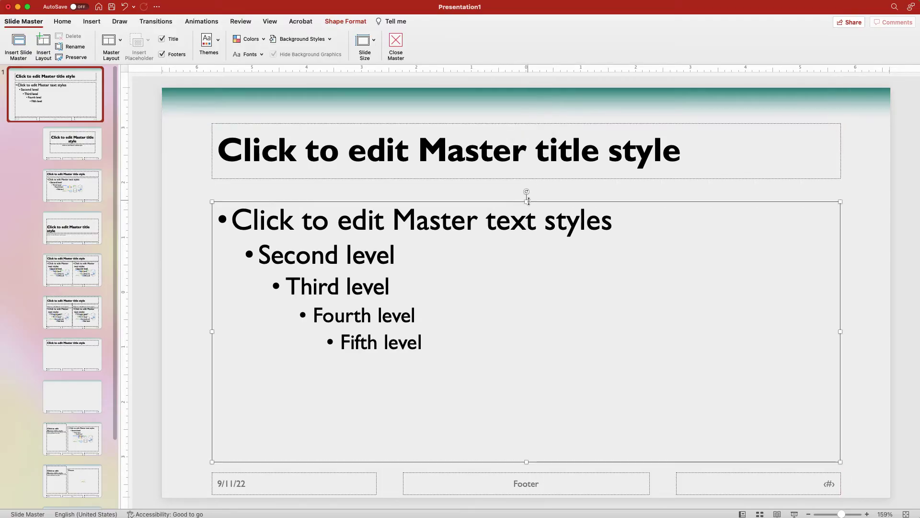
{"action": "left_click_drag", "start_coordinate": [526, 202], "coordinate": [525, 186]}
{"action": "left_click", "coordinate": [144, 98]}
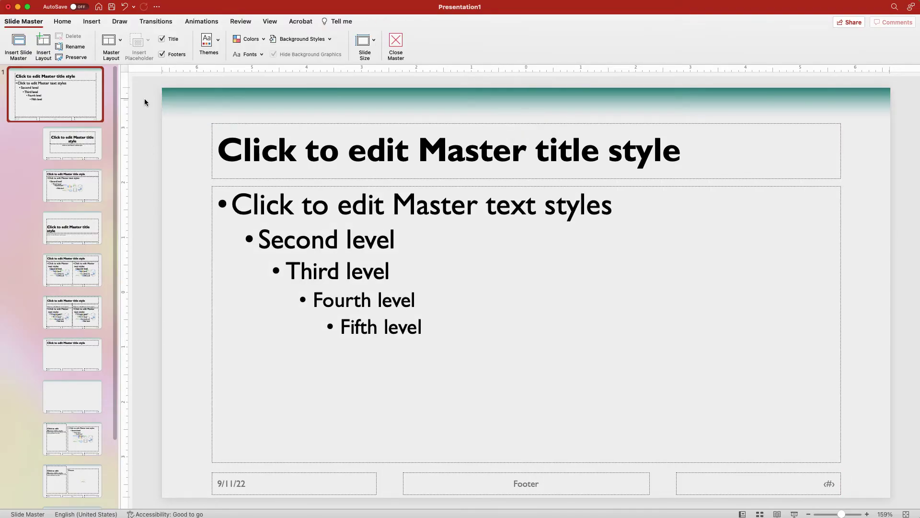
{"action": "left_click", "coordinate": [88, 141]}
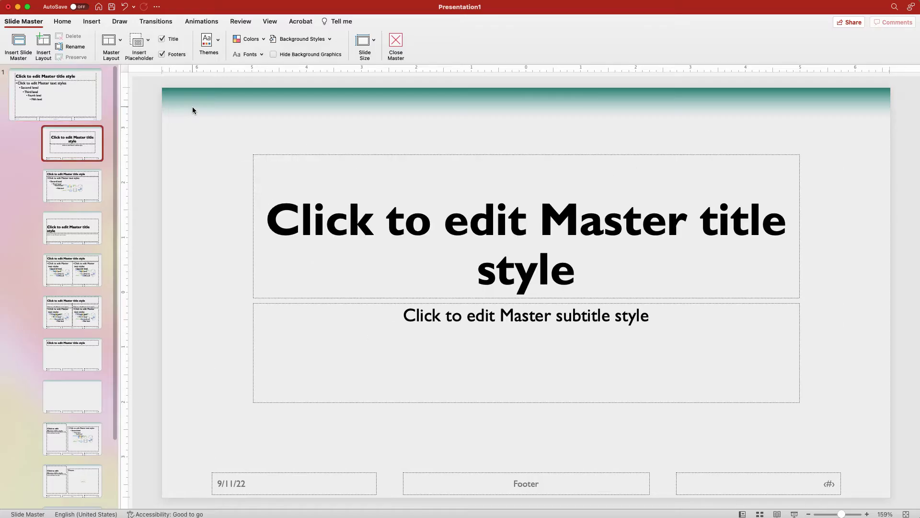
Step: Review the Title and Content layout, then return to the parent slide master
{"action": "left_click", "coordinate": [69, 189]}
{"action": "left_click", "coordinate": [148, 95]}
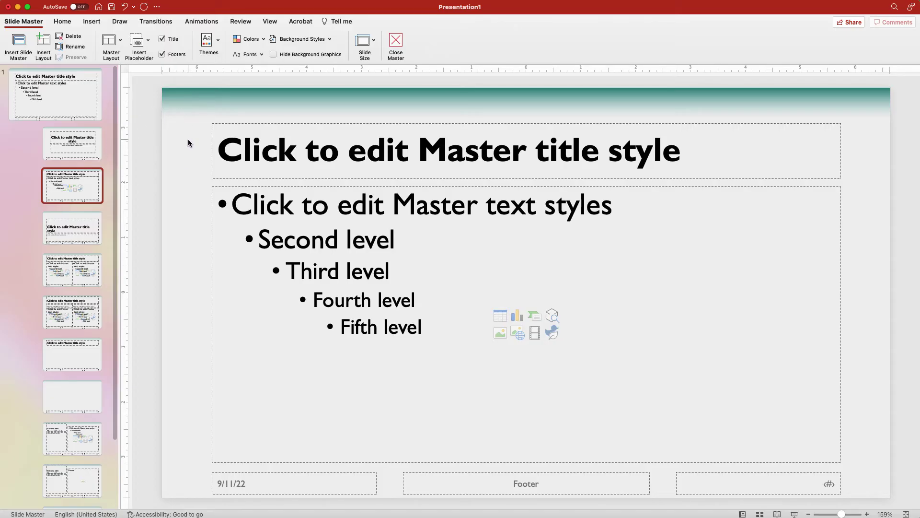
{"action": "left_click", "coordinate": [74, 103]}
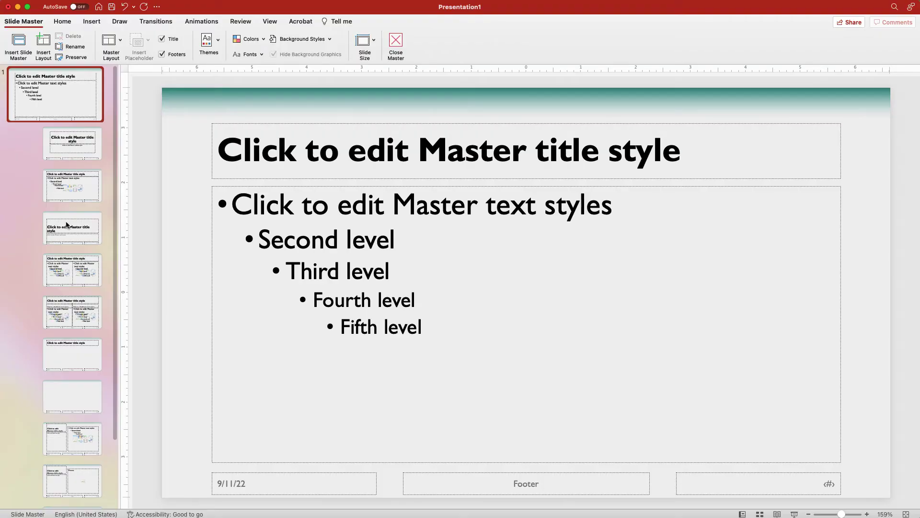
Step: Duplicate the Section Header layout
{"action": "left_click", "coordinate": [71, 227]}
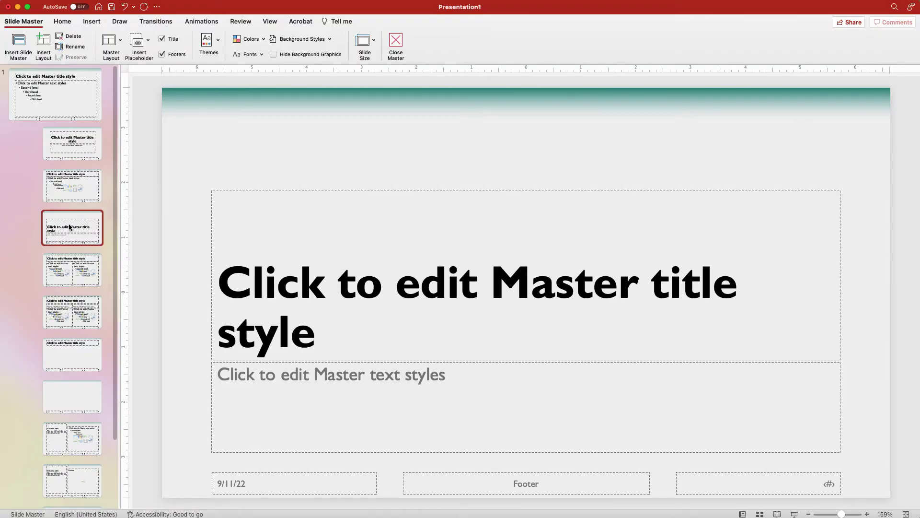
{"action": "right_click", "coordinate": [72, 230]}
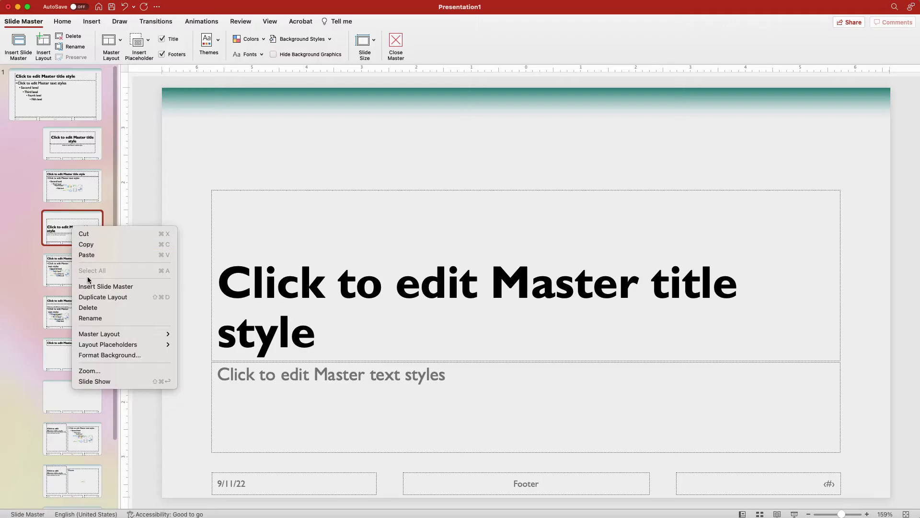
{"action": "left_click", "coordinate": [95, 297]}
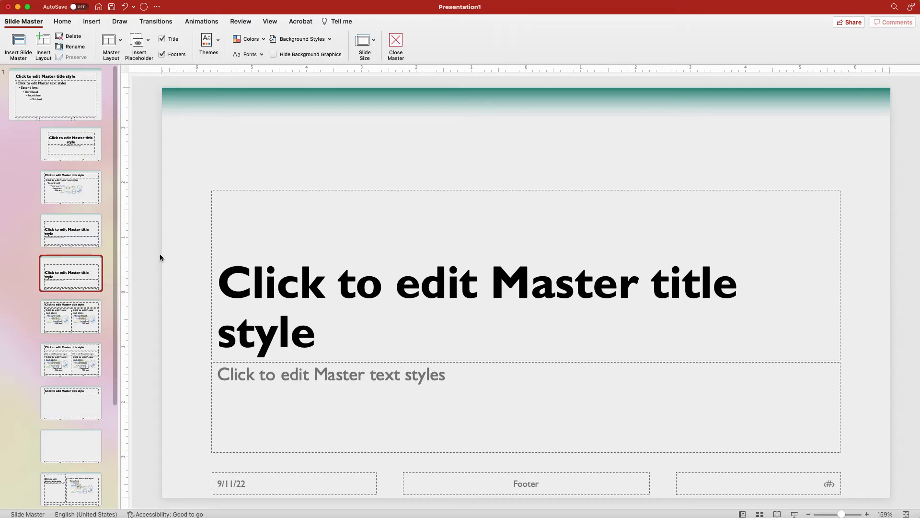
Step: Delete the copy's text placeholder and select its title for shape formatting
{"action": "left_click", "coordinate": [212, 389]}
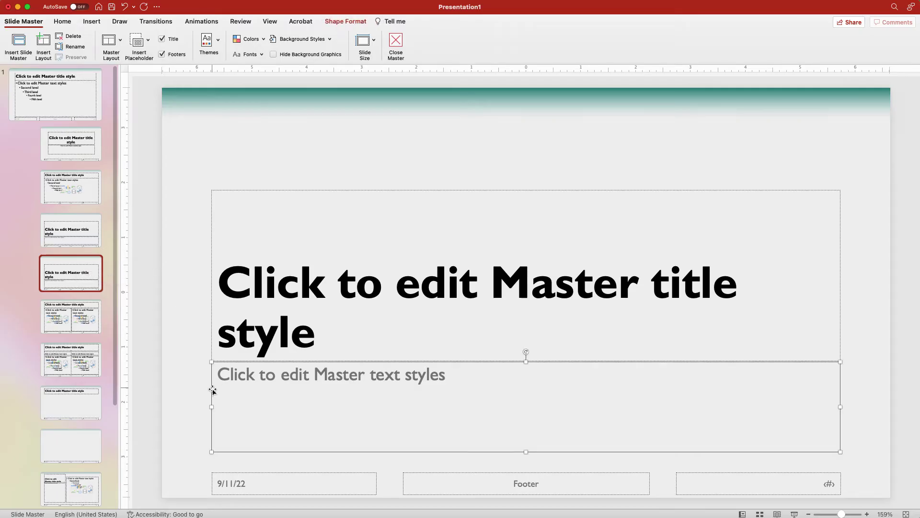
{"action": "key", "text": "Delete"}
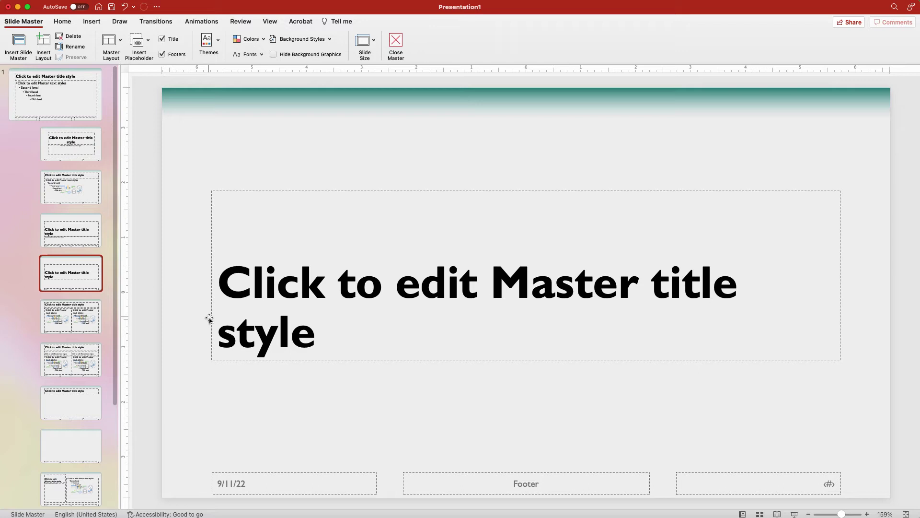
{"action": "left_click", "coordinate": [209, 318]}
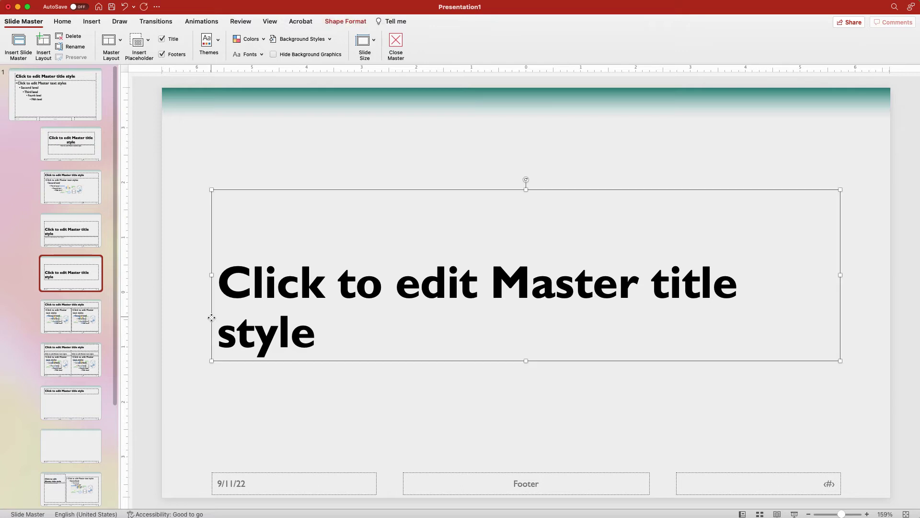
{"action": "left_click", "coordinate": [345, 21]}
Step: Give the title text box Top vertical alignment and 'Resize shape to fit text'
{"action": "left_click", "coordinate": [766, 42]}
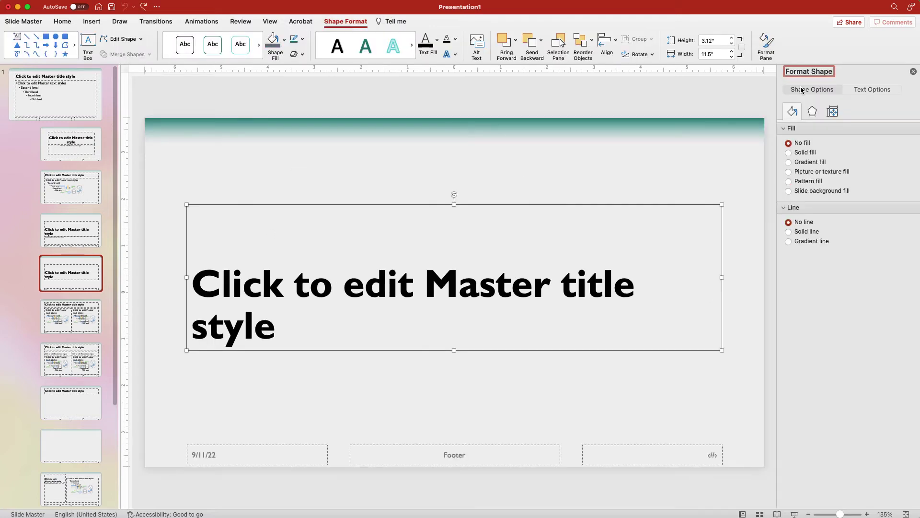
{"action": "left_click", "coordinate": [833, 112]}
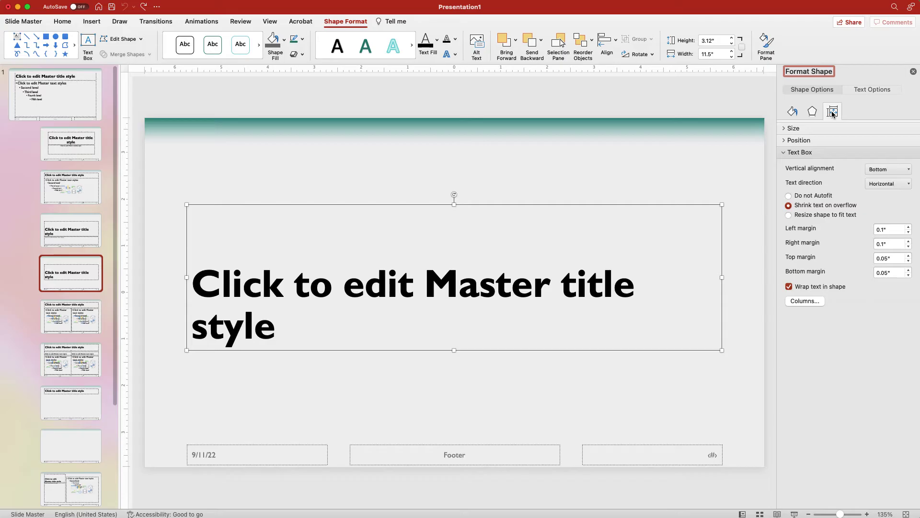
{"action": "left_click", "coordinate": [883, 169]}
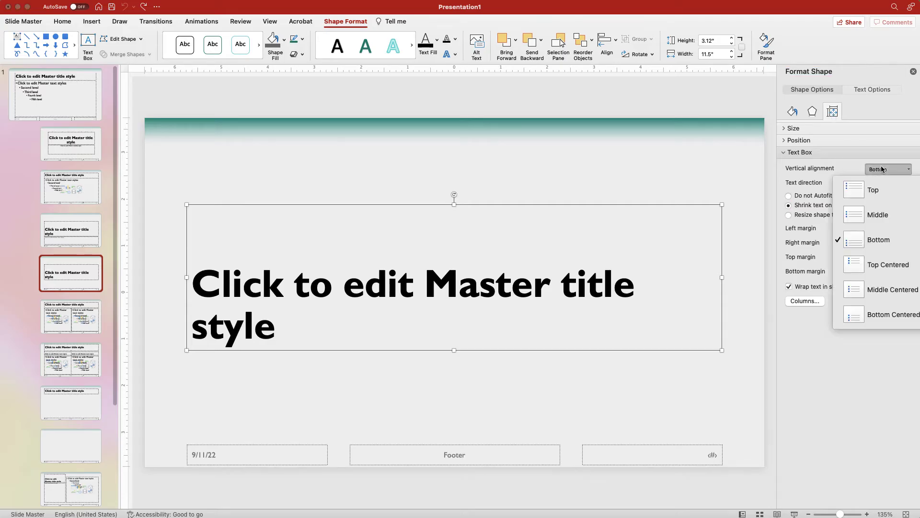
{"action": "left_click", "coordinate": [874, 193]}
{"action": "left_click", "coordinate": [811, 215]}
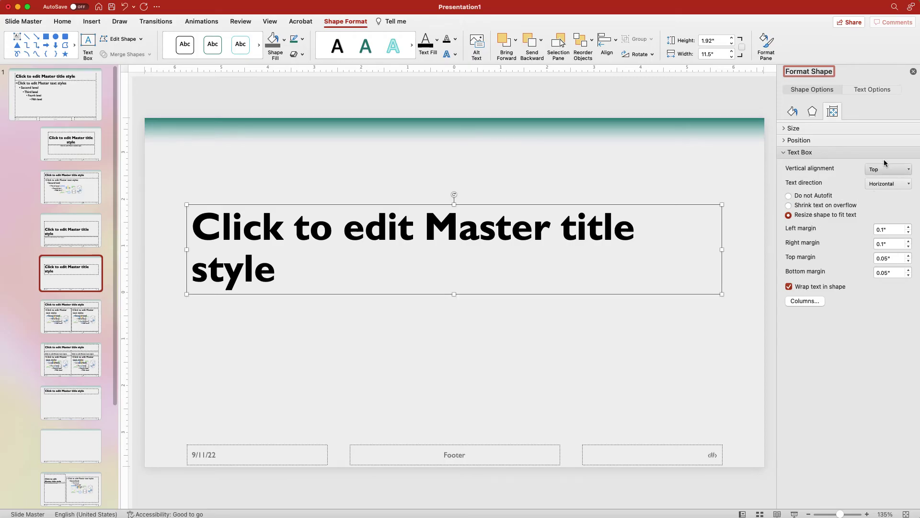
{"action": "left_click", "coordinate": [913, 73]}
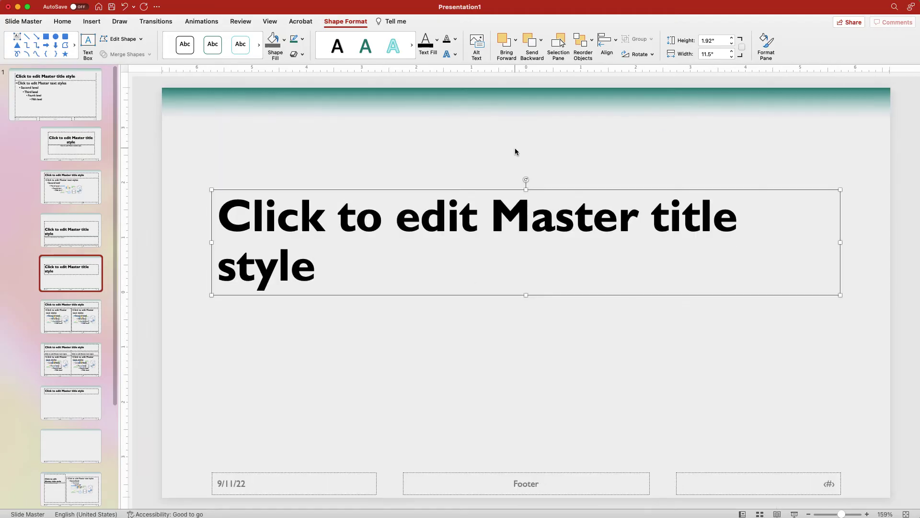
Step: Format the layout title as 52 pt, italic, not bold, in grey
{"action": "left_click", "coordinate": [63, 21]}
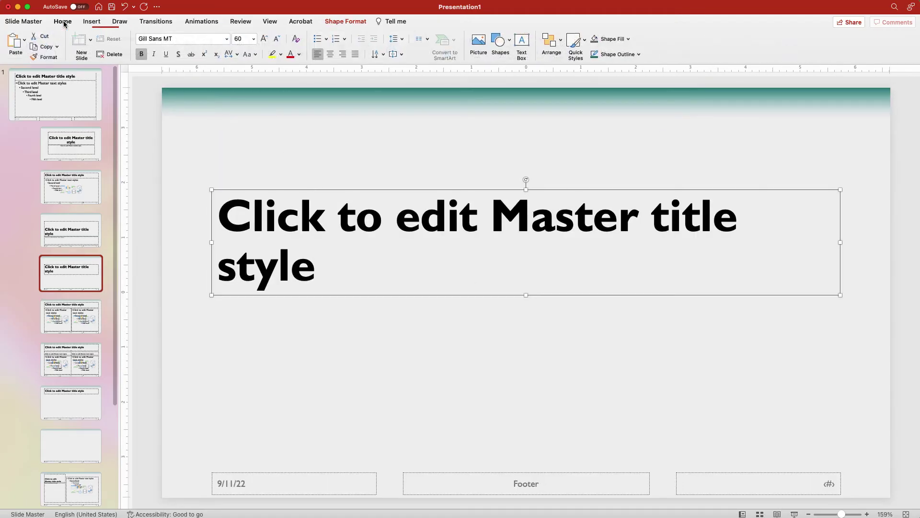
{"action": "left_click", "coordinate": [238, 39]}
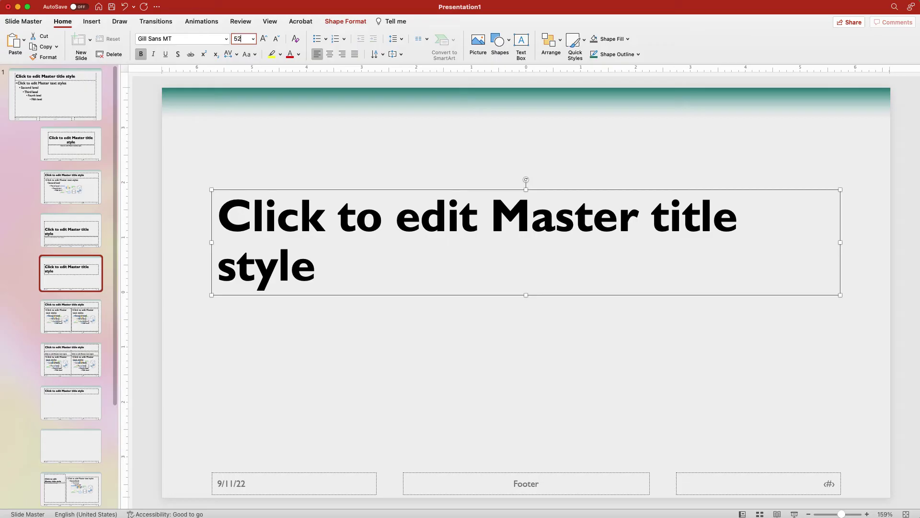
{"action": "type", "text": "52"}
{"action": "key", "text": "Return"}
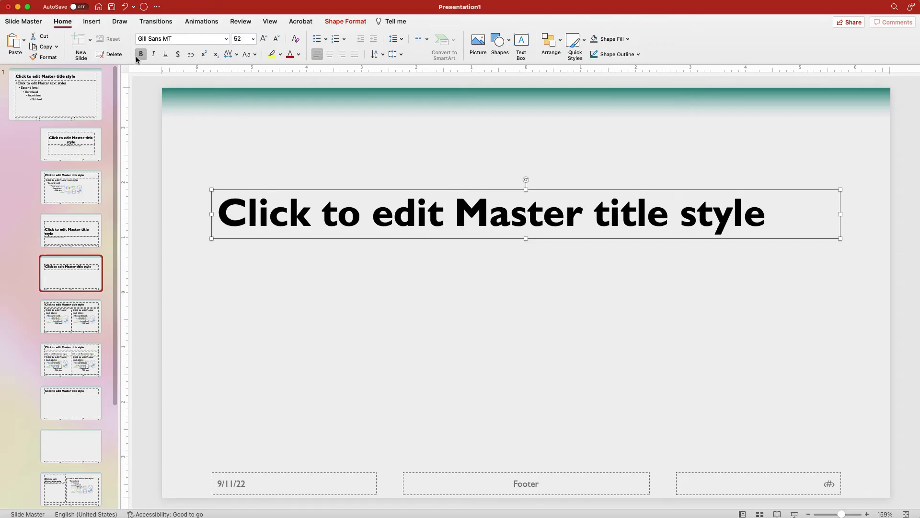
{"action": "left_click", "coordinate": [140, 54]}
{"action": "left_click", "coordinate": [153, 55]}
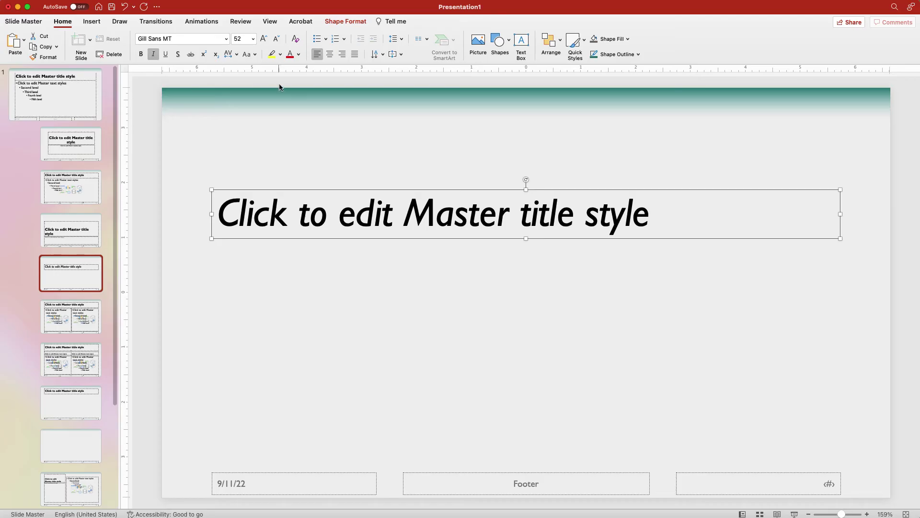
{"action": "left_click", "coordinate": [299, 55]}
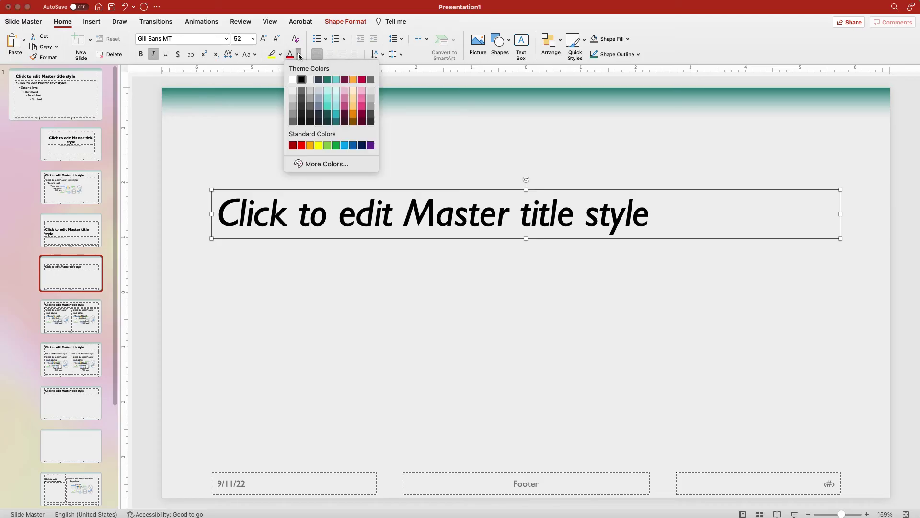
{"action": "left_click", "coordinate": [300, 81]}
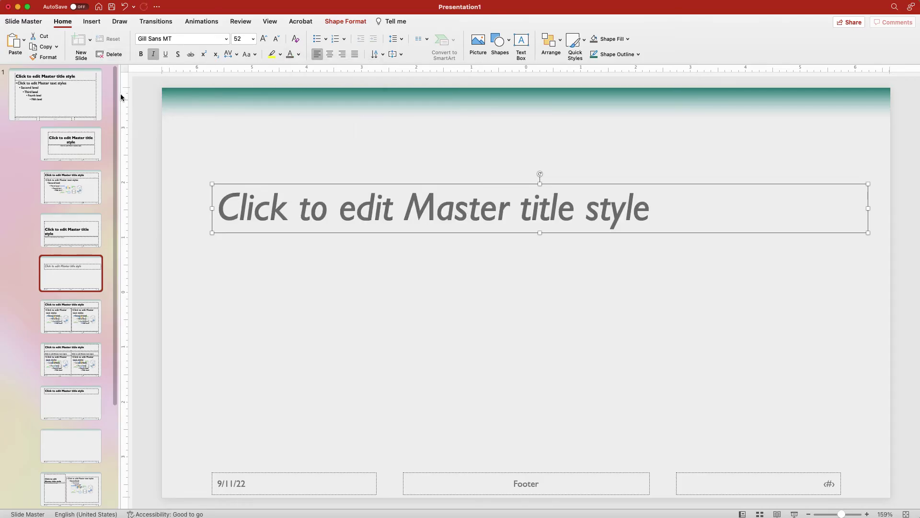
Step: Open the stock Icons library from Insert
{"action": "left_click", "coordinate": [168, 147]}
{"action": "left_click", "coordinate": [91, 21]}
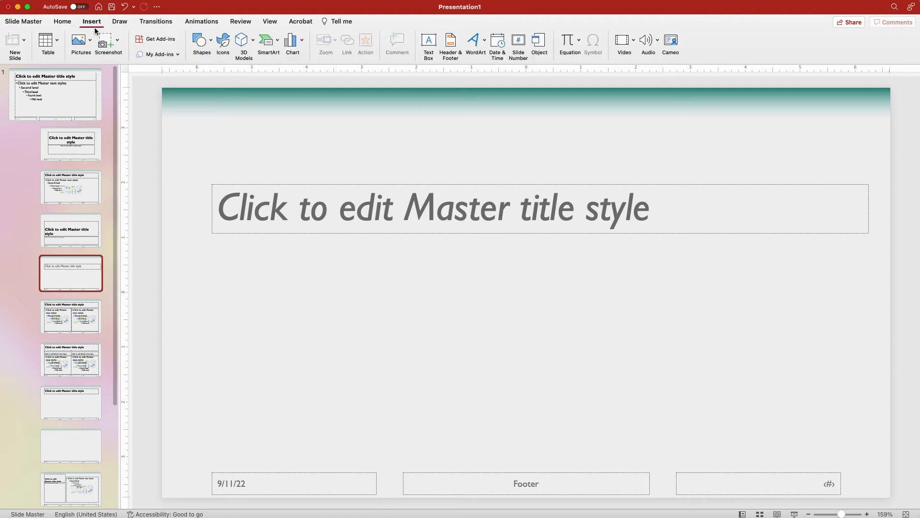
{"action": "left_click", "coordinate": [223, 43]}
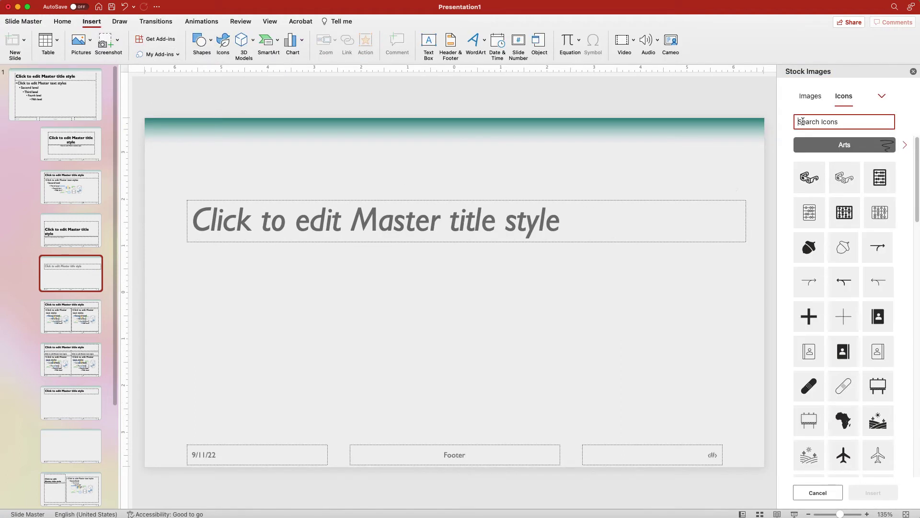
{"action": "type", "text": "quotes"}
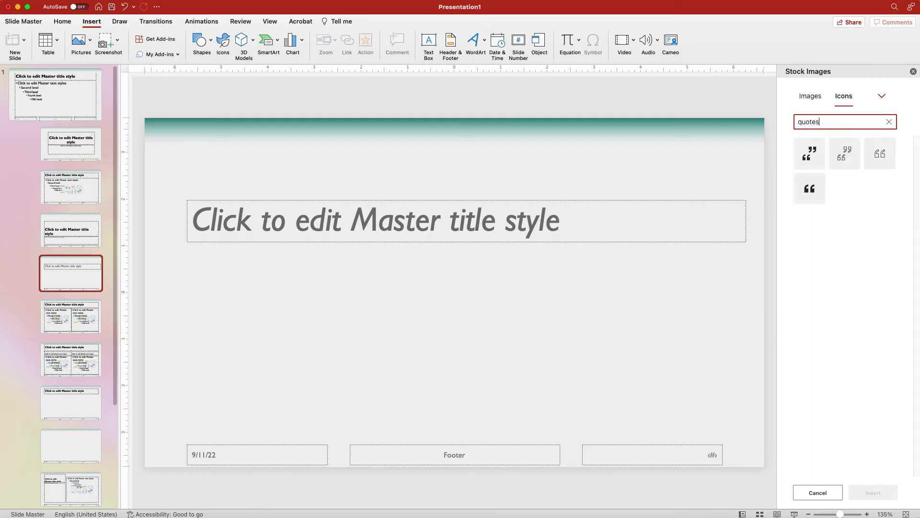
Step: Insert a quotation-mark icon at the slide's top-left, sized 2.3 inches high
{"action": "left_click", "coordinate": [809, 189]}
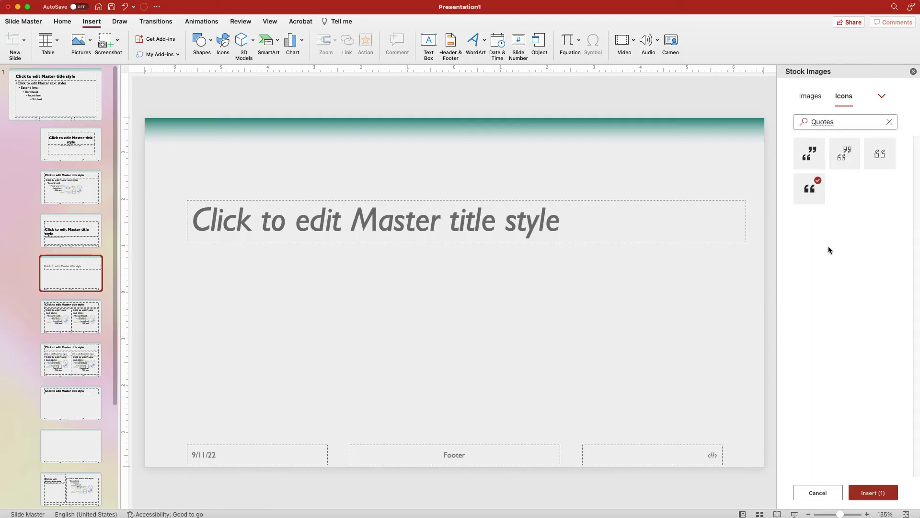
{"action": "left_click", "coordinate": [874, 493]}
{"action": "left_click_drag", "start_coordinate": [460, 294], "coordinate": [185, 174]}
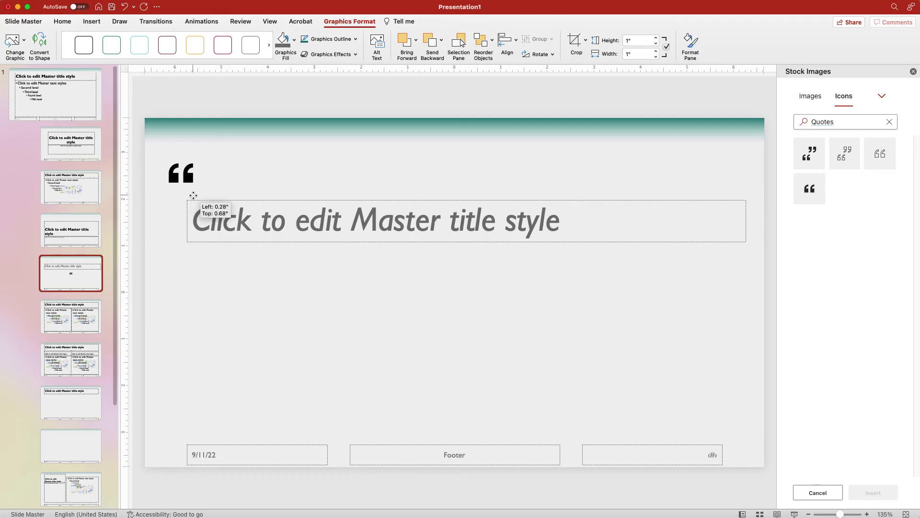
{"action": "double_click", "coordinate": [642, 40]}
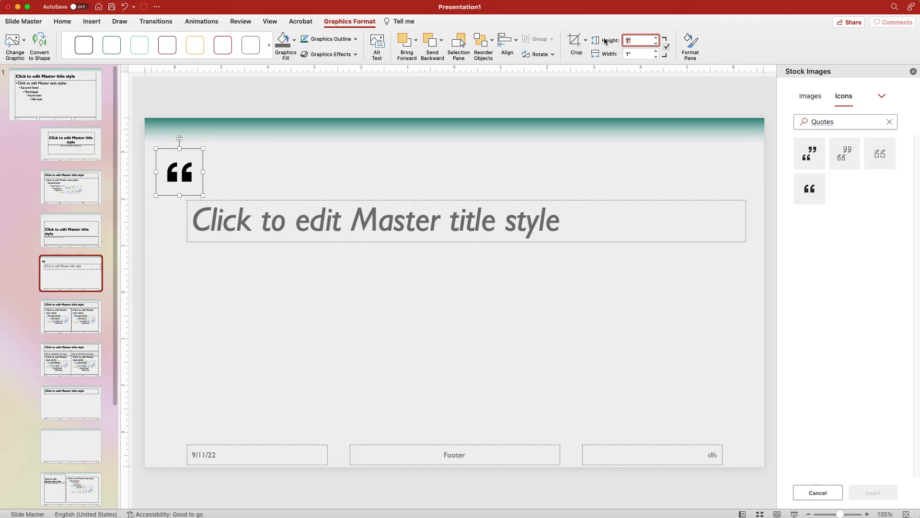
{"action": "type", "text": "2.5"}
{"action": "key", "text": "Return"}
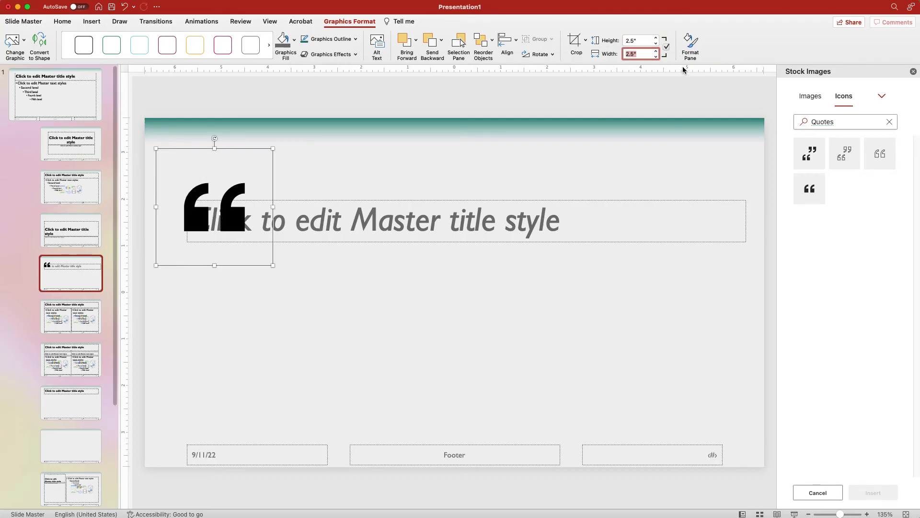
{"action": "left_click", "coordinate": [656, 44]}
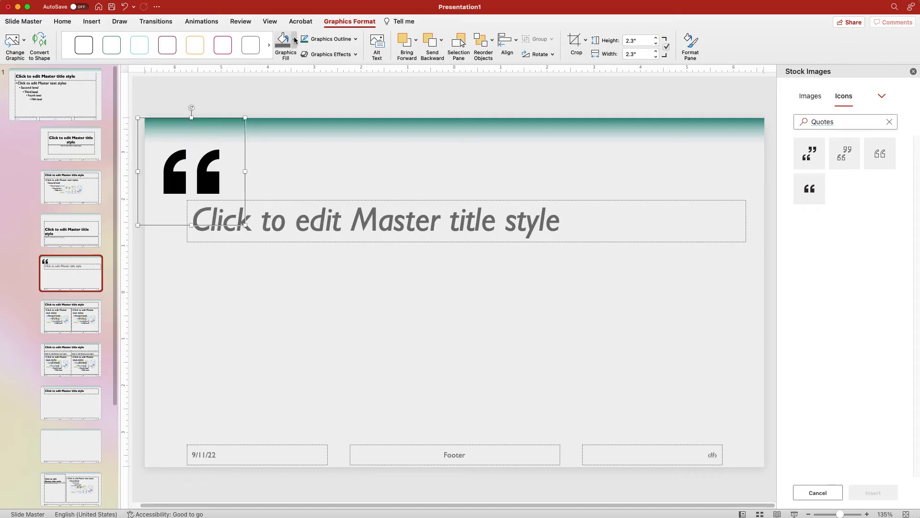
Step: Fill the quote icon with grey
{"action": "left_click", "coordinate": [294, 40]}
{"action": "left_click", "coordinate": [292, 97]}
{"action": "left_click", "coordinate": [301, 20]}
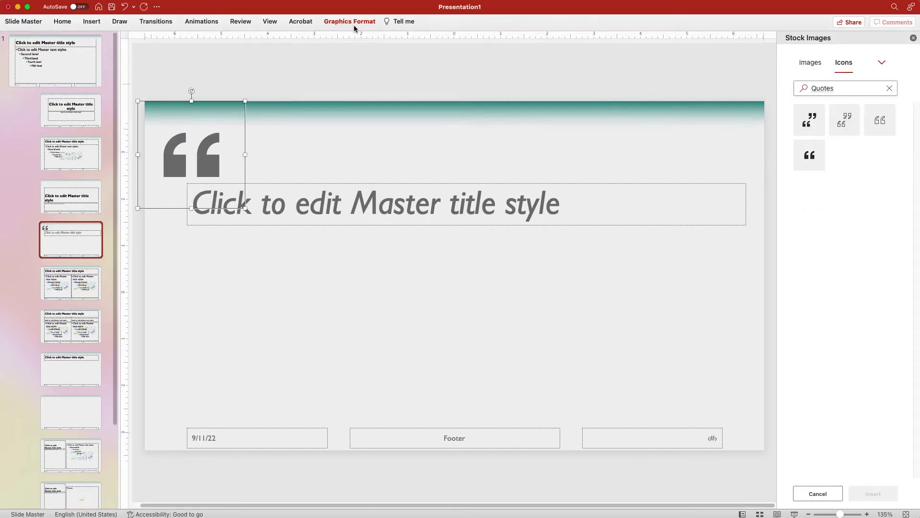
{"action": "left_click", "coordinate": [349, 21]}
Step: Raise the quote's transparency and add a flipped copy at bottom-right as the closing quote
{"action": "left_click", "coordinate": [913, 71]}
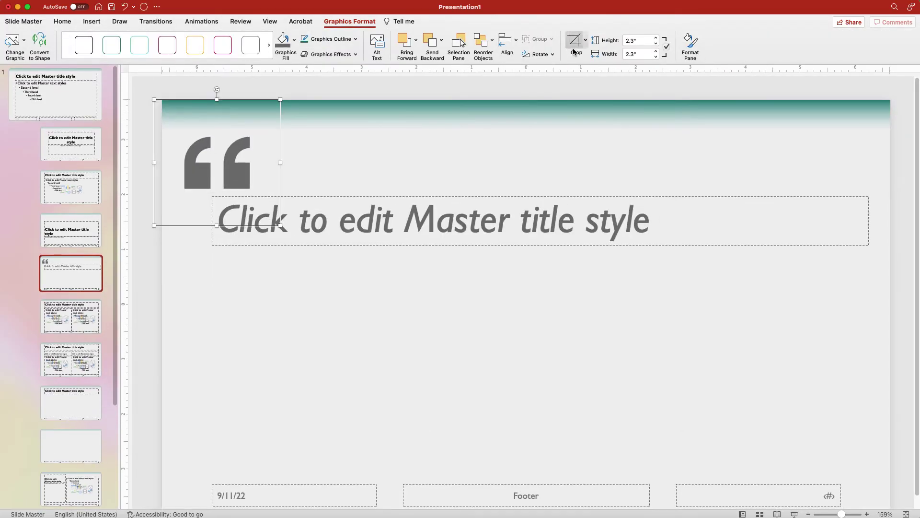
{"action": "left_click", "coordinate": [690, 45]}
{"action": "left_click_drag", "start_coordinate": [829, 204], "coordinate": [868, 205]}
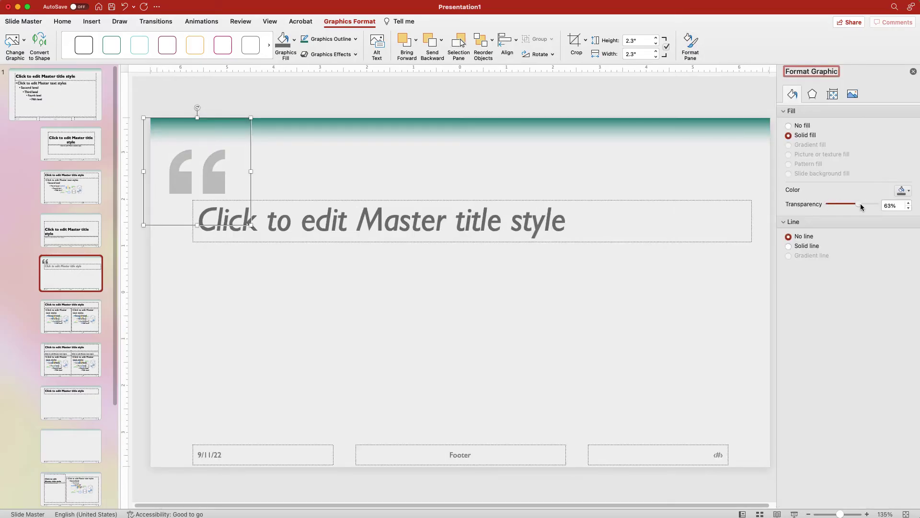
{"action": "left_click", "coordinate": [914, 71]}
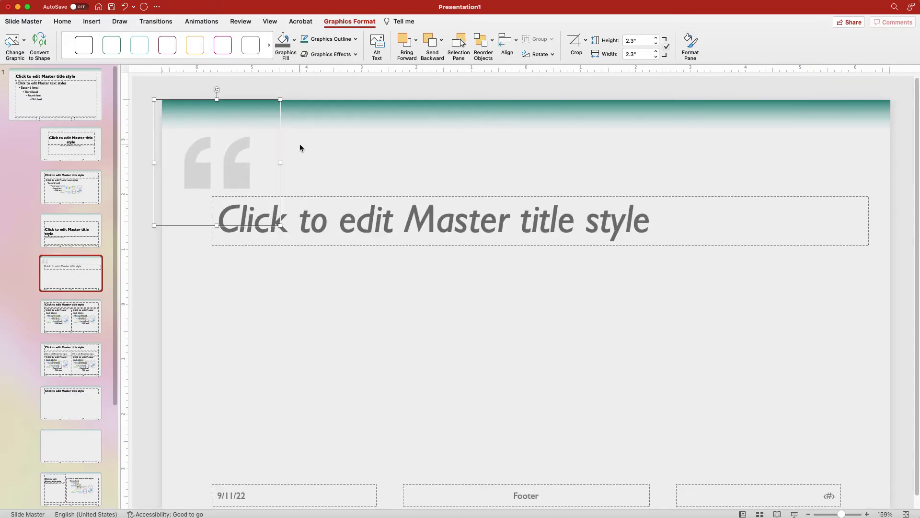
{"action": "left_click_drag", "start_coordinate": [275, 158], "coordinate": [862, 415]}
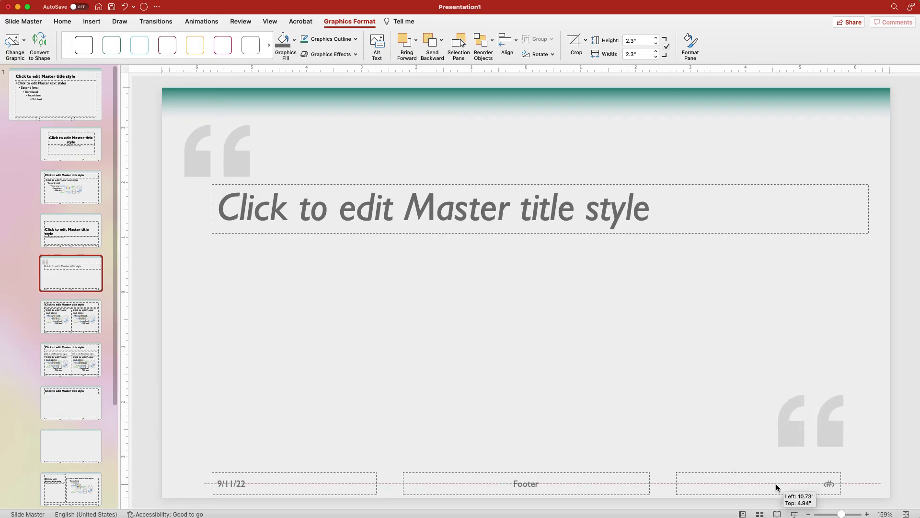
{"action": "left_click", "coordinate": [539, 54]}
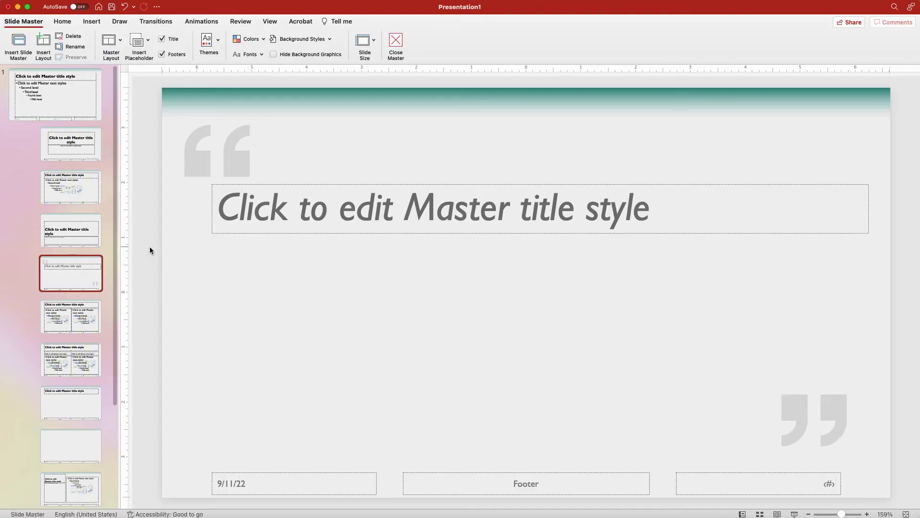
Step: Rename the quote layout 'Quotes' and drag it directly under the slide master
{"action": "right_click", "coordinate": [80, 285]}
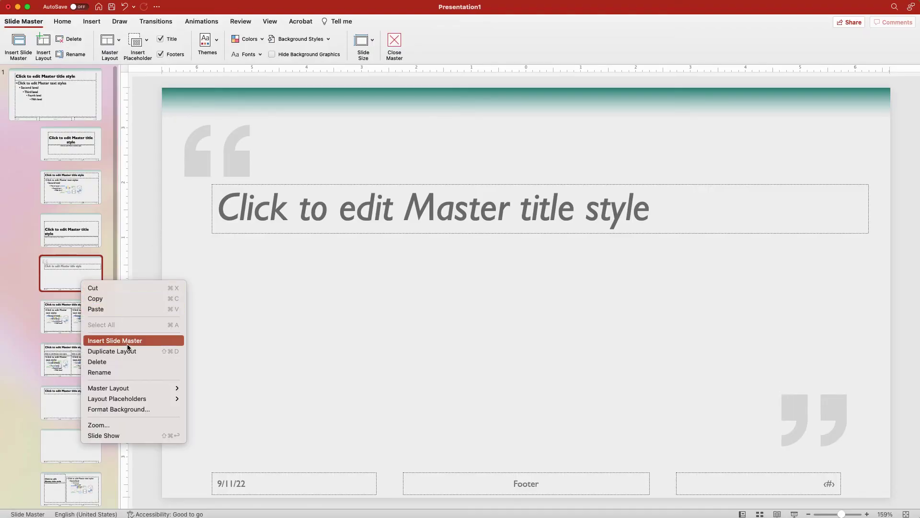
{"action": "left_click", "coordinate": [127, 372]}
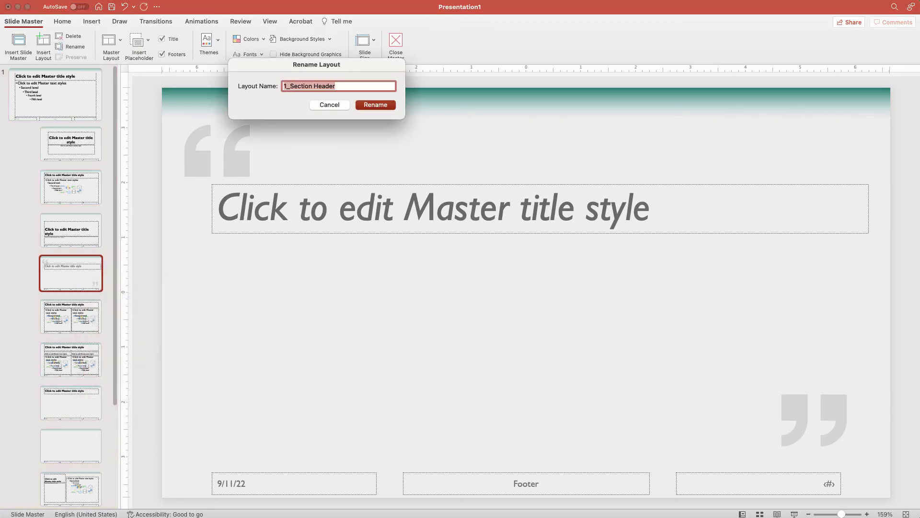
{"action": "type", "text": "Quotes"}
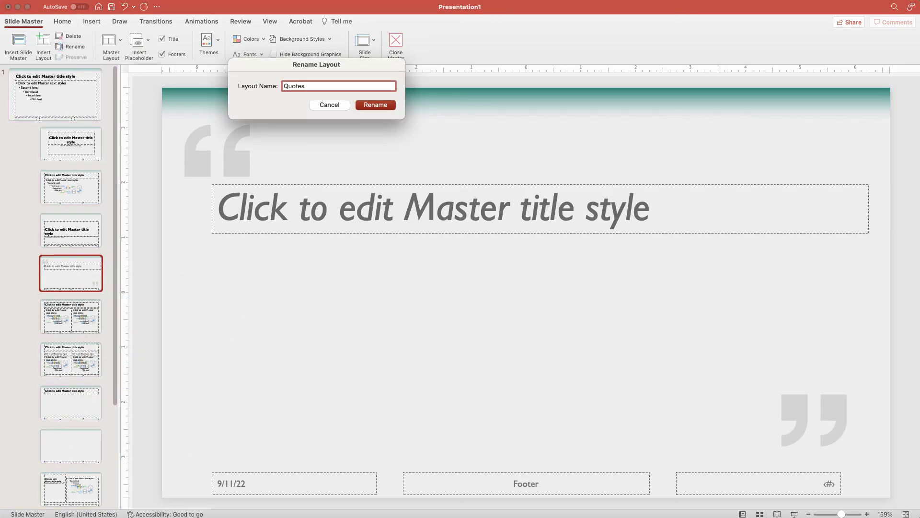
{"action": "left_click", "coordinate": [374, 105]}
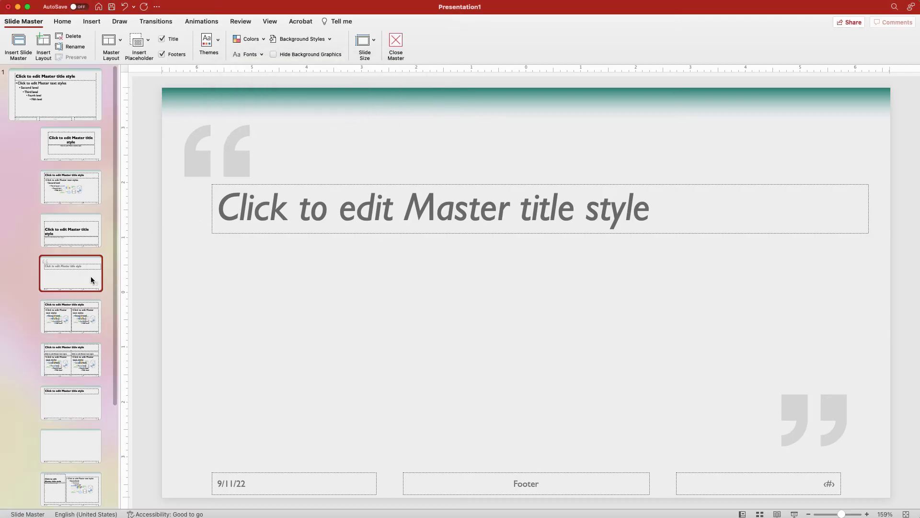
{"action": "left_click_drag", "start_coordinate": [91, 276], "coordinate": [92, 148]}
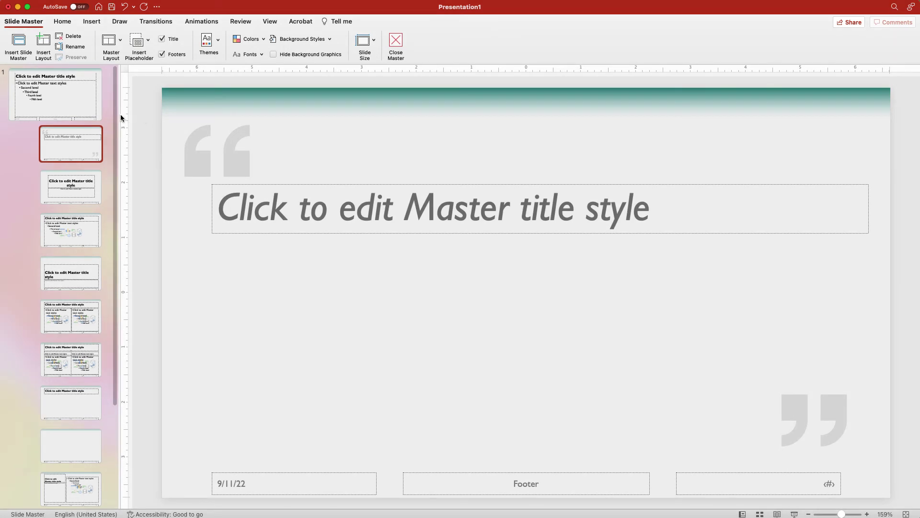
{"action": "scroll", "coordinate": [78, 215], "scroll_direction": "down", "scroll_amount": 5}
Step: Duplicate the Title Only layout and select its title placeholder
{"action": "right_click", "coordinate": [79, 277]}
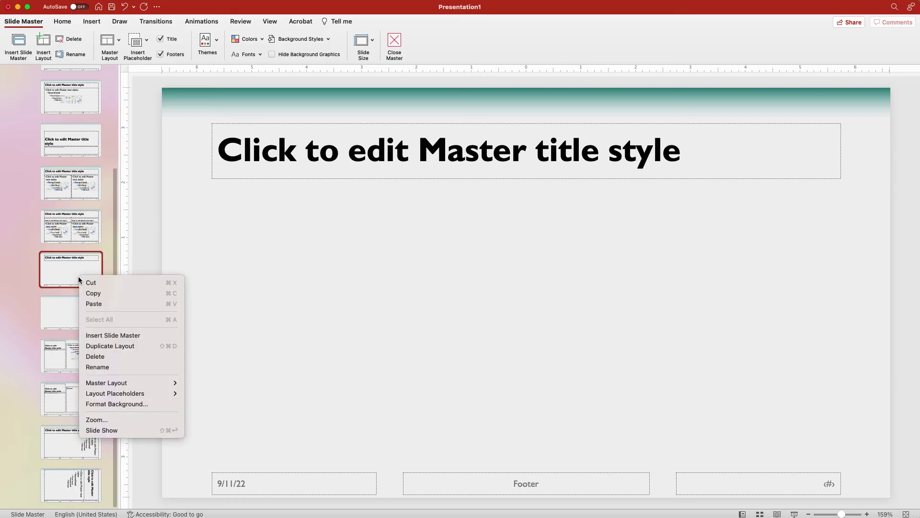
{"action": "left_click", "coordinate": [110, 346]}
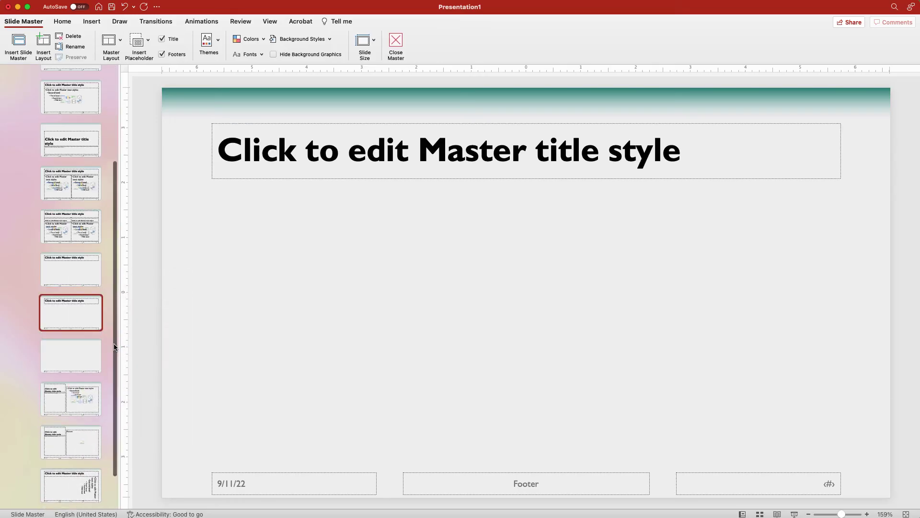
{"action": "left_click", "coordinate": [288, 177]}
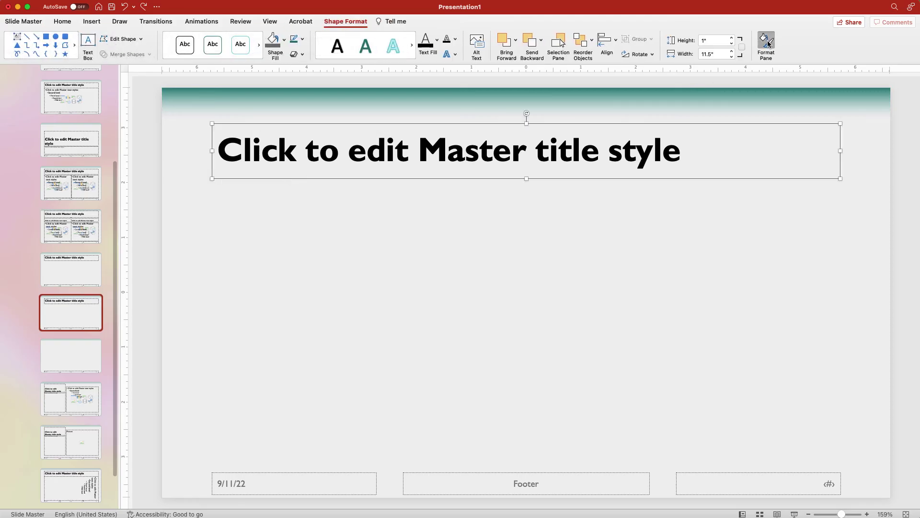
Step: Give the title Top vertical alignment and 'Resize shape to fit text'
{"action": "left_click", "coordinate": [767, 44]}
{"action": "left_click", "coordinate": [834, 111]}
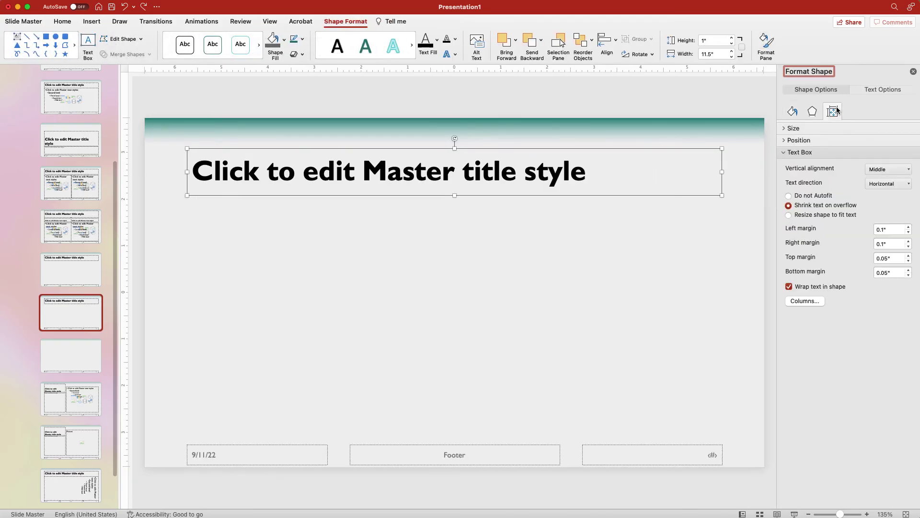
{"action": "left_click", "coordinate": [888, 168]}
{"action": "left_click", "coordinate": [868, 190]}
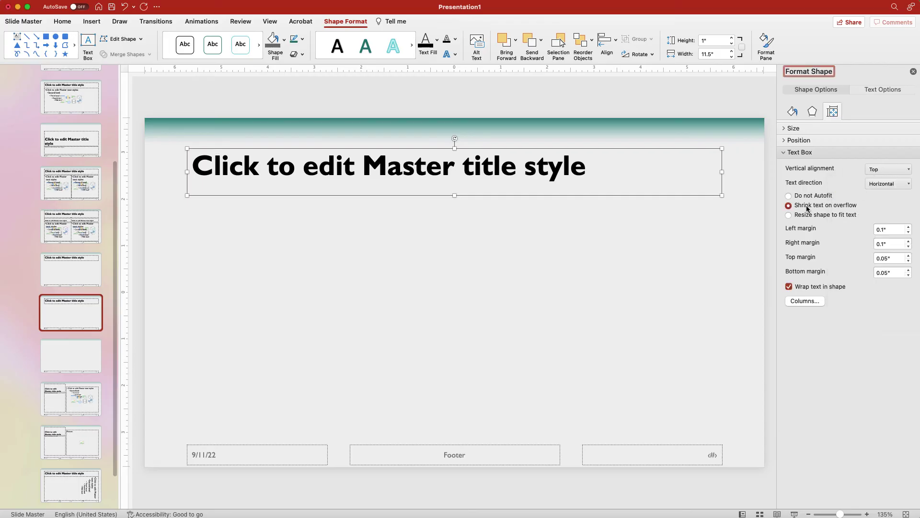
{"action": "left_click", "coordinate": [805, 214]}
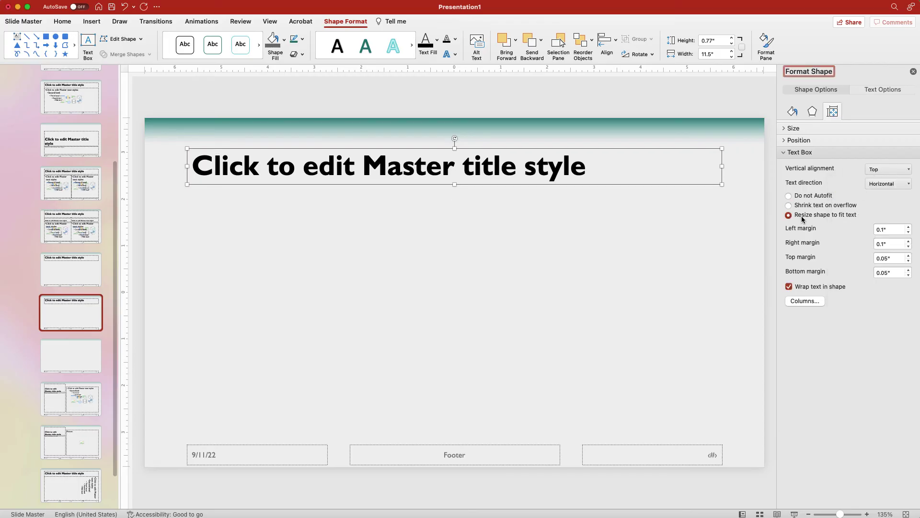
{"action": "left_click", "coordinate": [914, 72]}
Step: Move the title box down to mid-slide and turn off bold
{"action": "left_click_drag", "start_coordinate": [380, 166], "coordinate": [382, 306]}
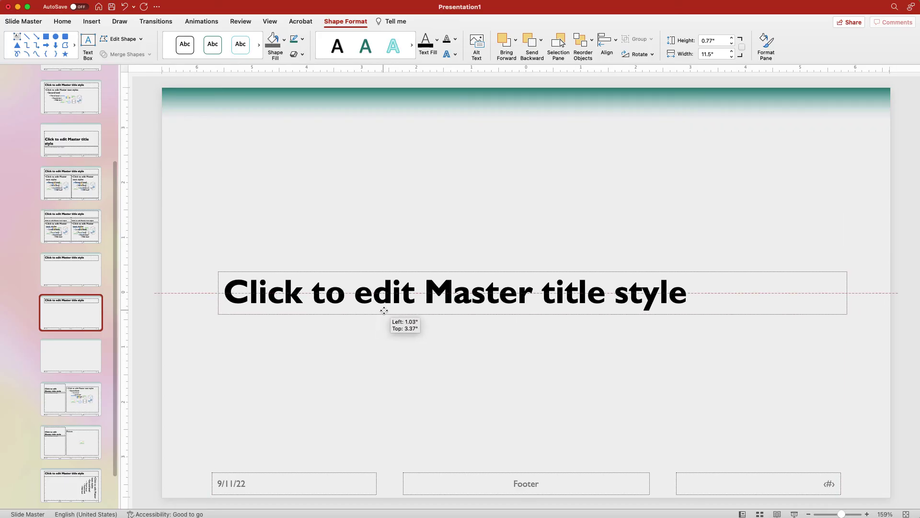
{"action": "left_click_drag", "start_coordinate": [382, 306], "coordinate": [377, 311]}
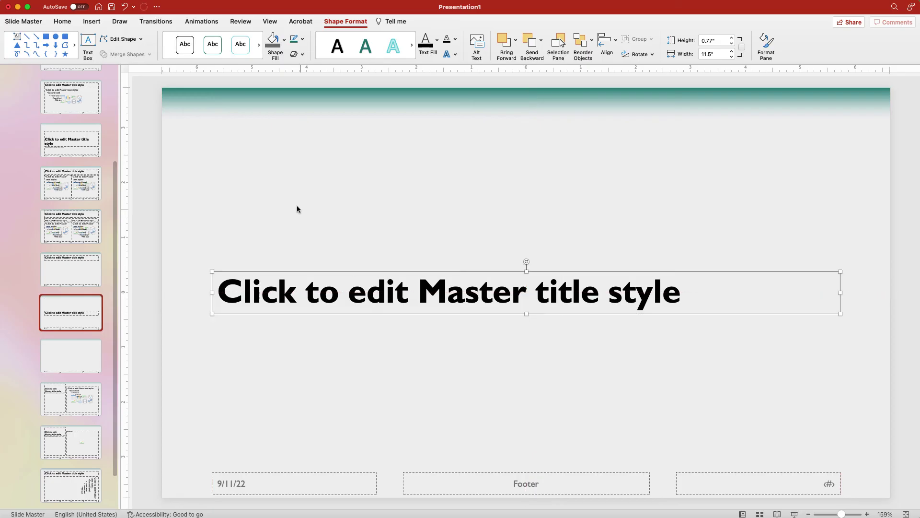
{"action": "left_click", "coordinate": [62, 21]}
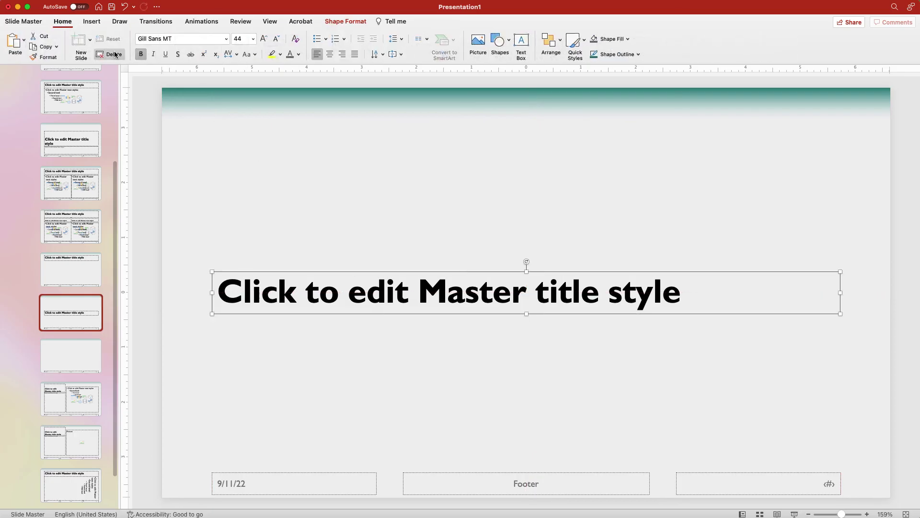
{"action": "left_click", "coordinate": [142, 53]}
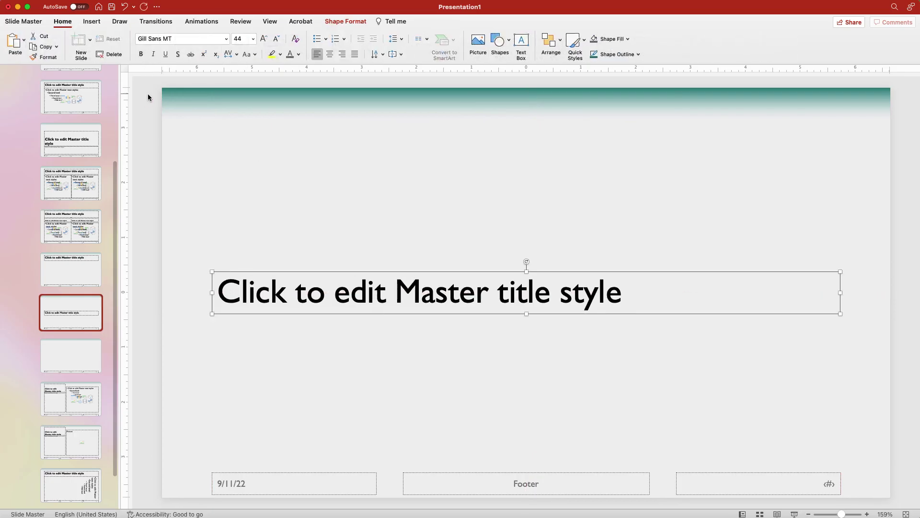
Step: Rename the mid-slide title layout and place it first under the master, above Quotes
{"action": "right_click", "coordinate": [71, 312]}
{"action": "left_click", "coordinate": [115, 394]}
{"action": "type", "text": "Single Concept"}
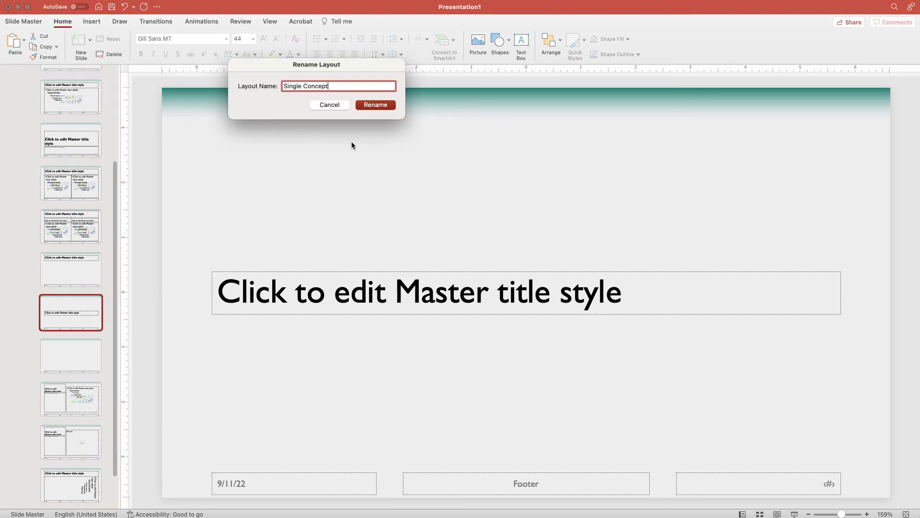
{"action": "key", "text": "Return"}
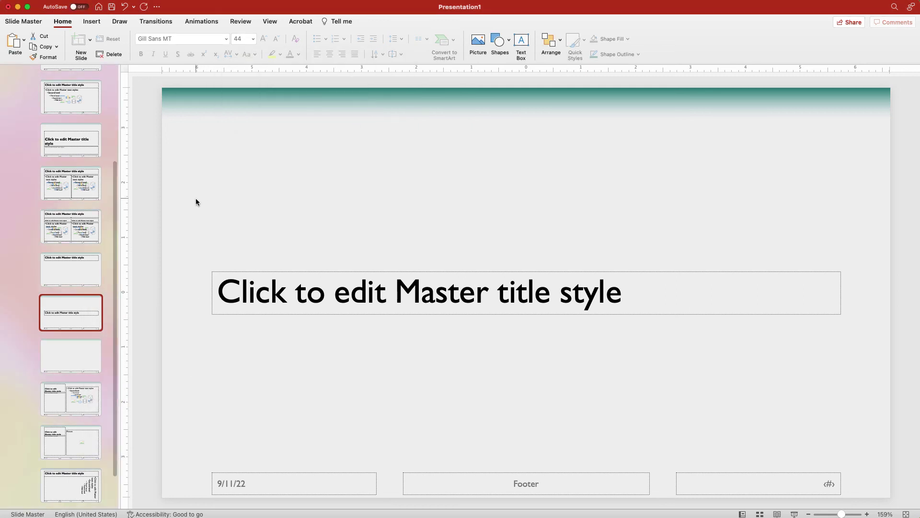
{"action": "scroll", "coordinate": [86, 308], "scroll_direction": "up", "scroll_amount": 2}
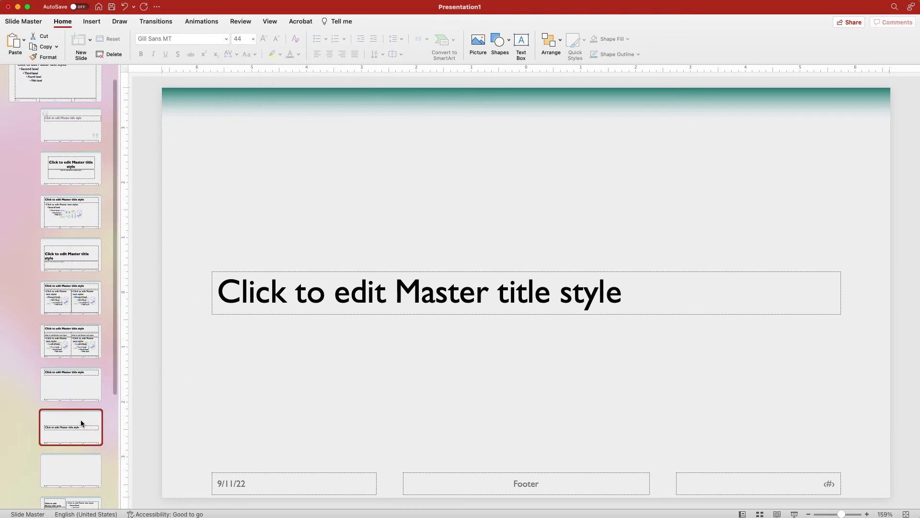
{"action": "left_click_drag", "start_coordinate": [70, 391], "coordinate": [84, 119]}
{"action": "left_click", "coordinate": [31, 22]}
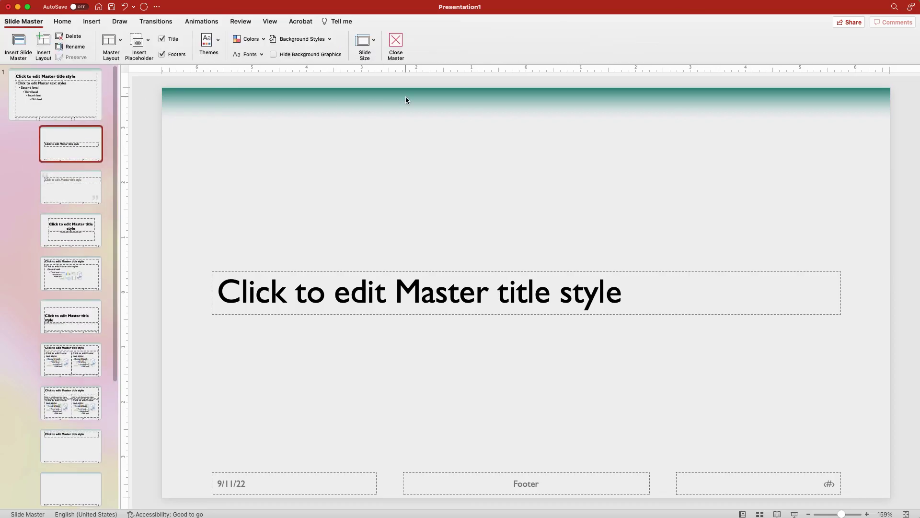
Step: Close Master view and save the presentation as the template personal-template1.potx
{"action": "left_click", "coordinate": [395, 44]}
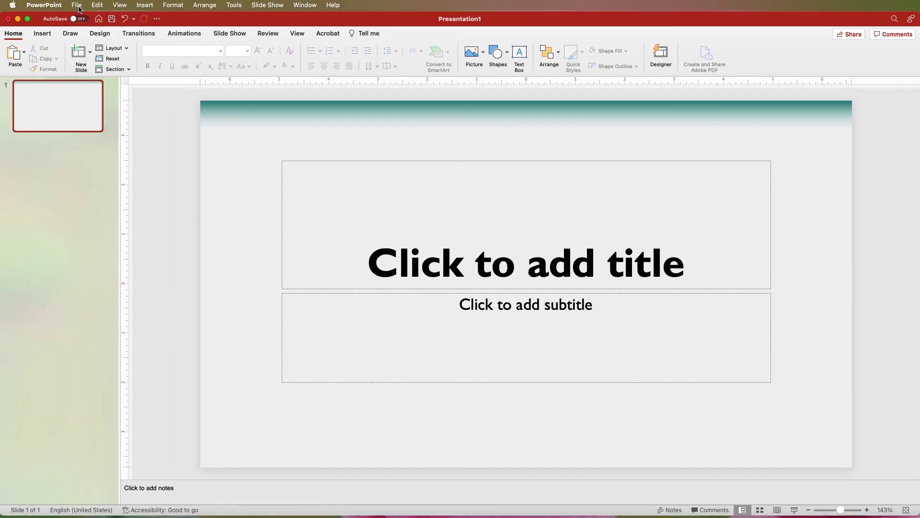
{"action": "left_click", "coordinate": [76, 5]}
{"action": "left_click", "coordinate": [115, 98]}
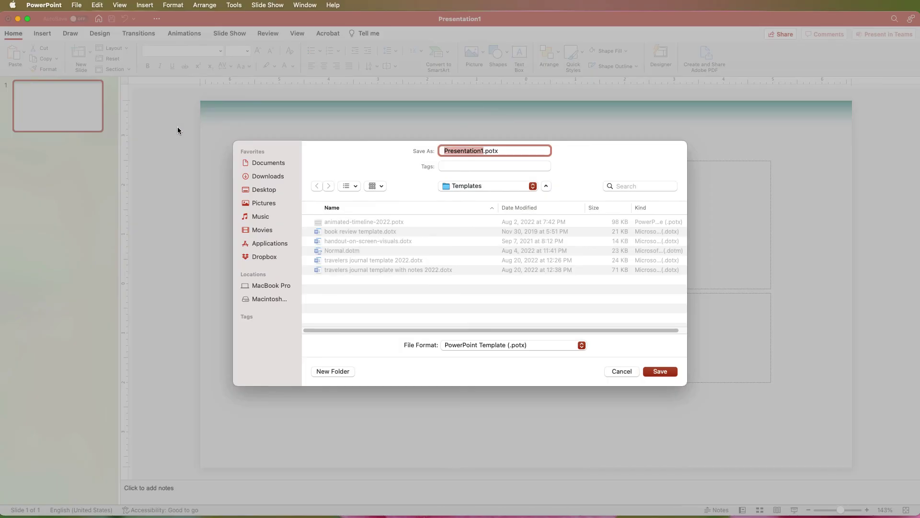
{"action": "type", "text": "personal-template"}
{"action": "type", "text": "1"}
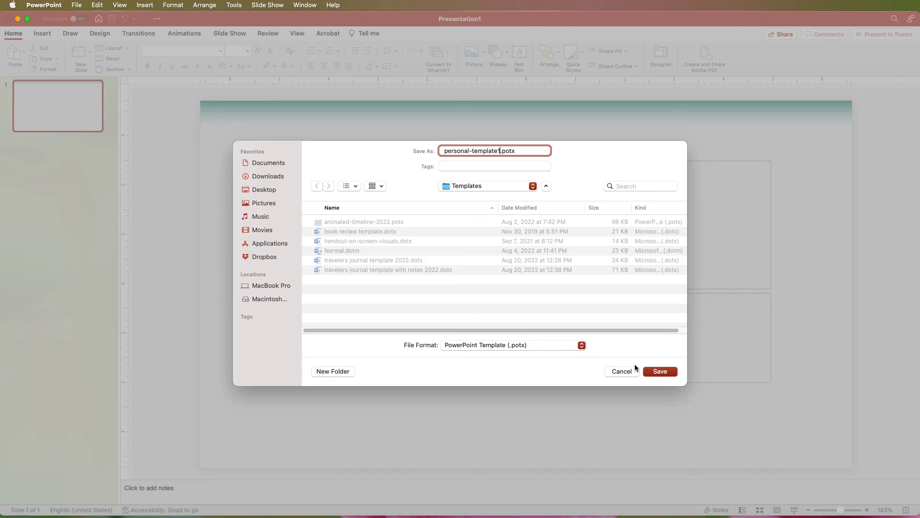
{"action": "left_click", "coordinate": [660, 371]}
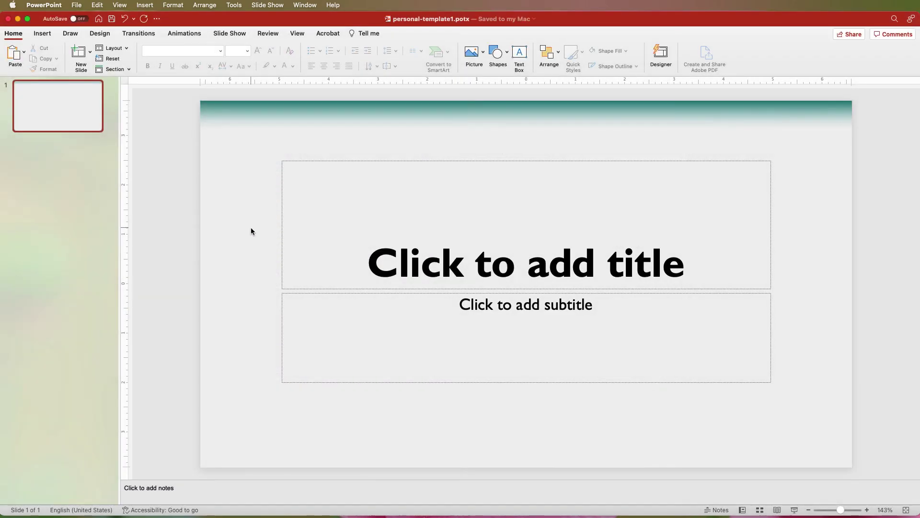
Step: Open the New from Template gallery and select the personal-template1 template
{"action": "left_click", "coordinate": [77, 6]}
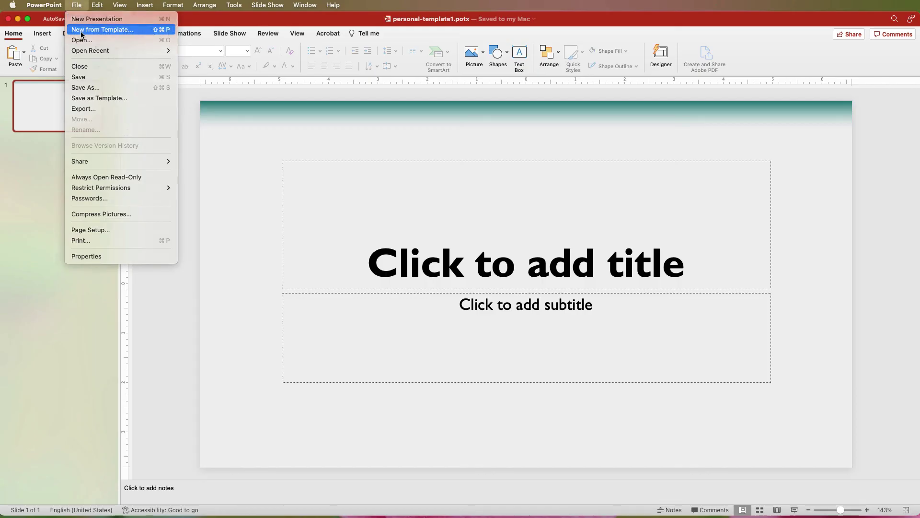
{"action": "left_click", "coordinate": [101, 30]}
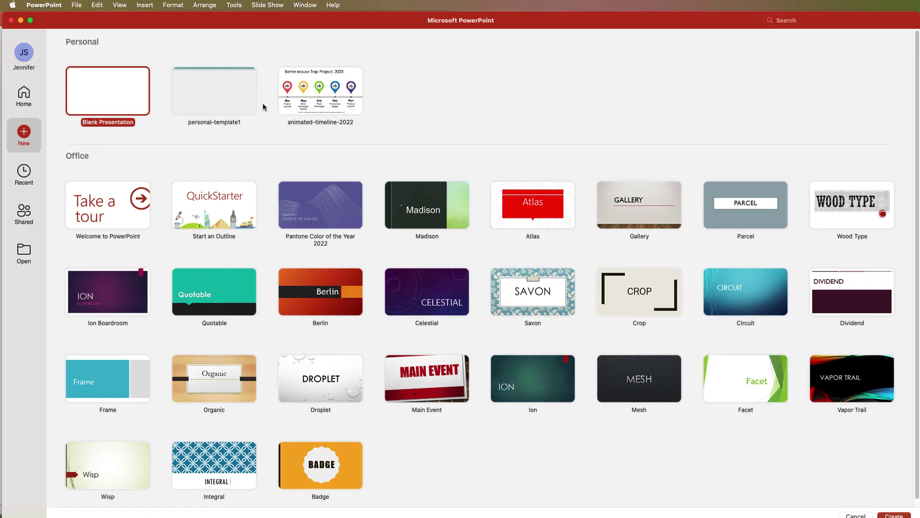
{"action": "left_click", "coordinate": [240, 96]}
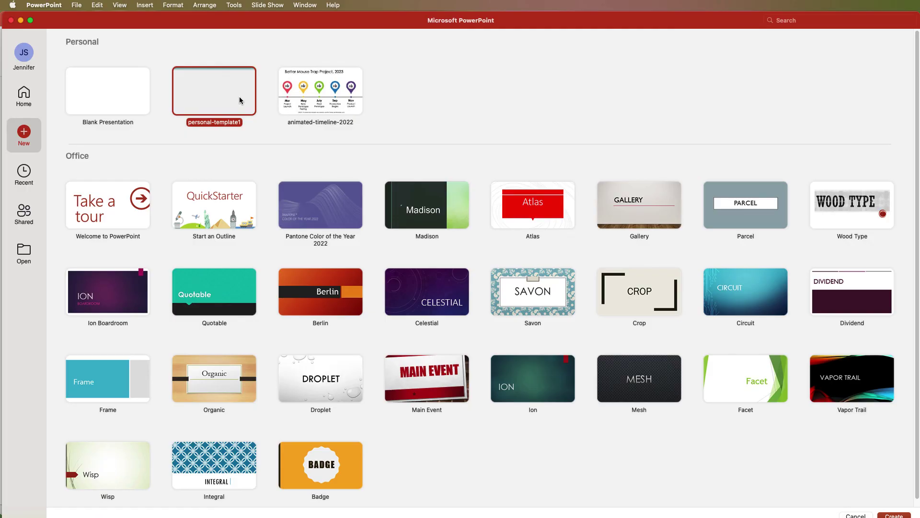